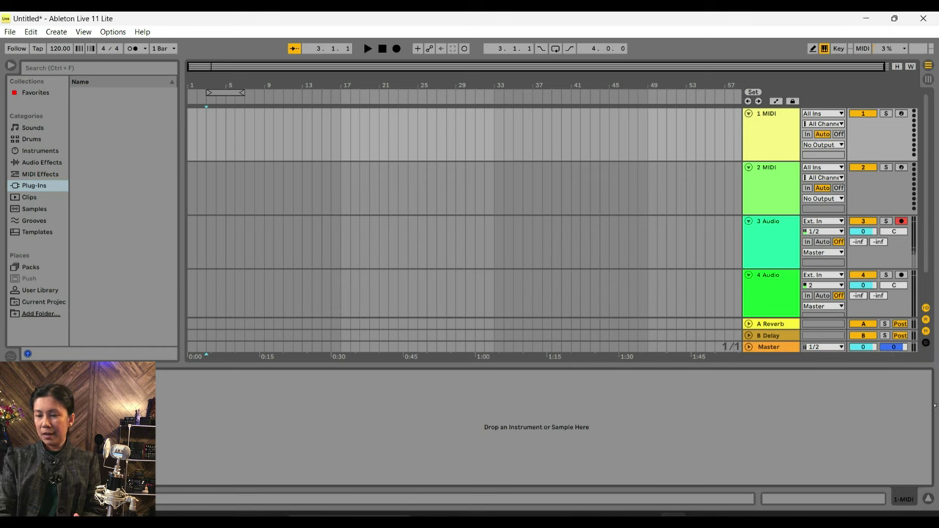
Examine the playback and recording devices selected in the Windows sound settings, and close the settings window
key(alt+Tab)
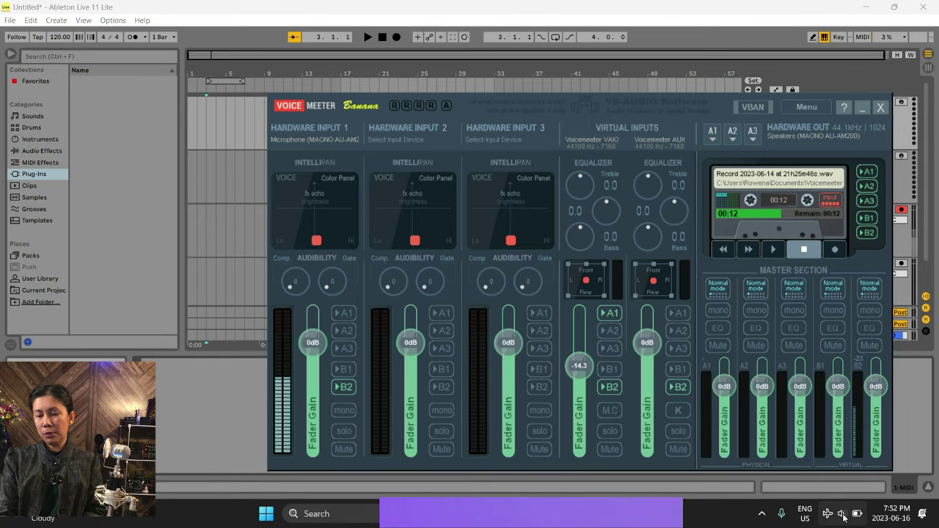
click(843, 518)
click(843, 518)
click(843, 517)
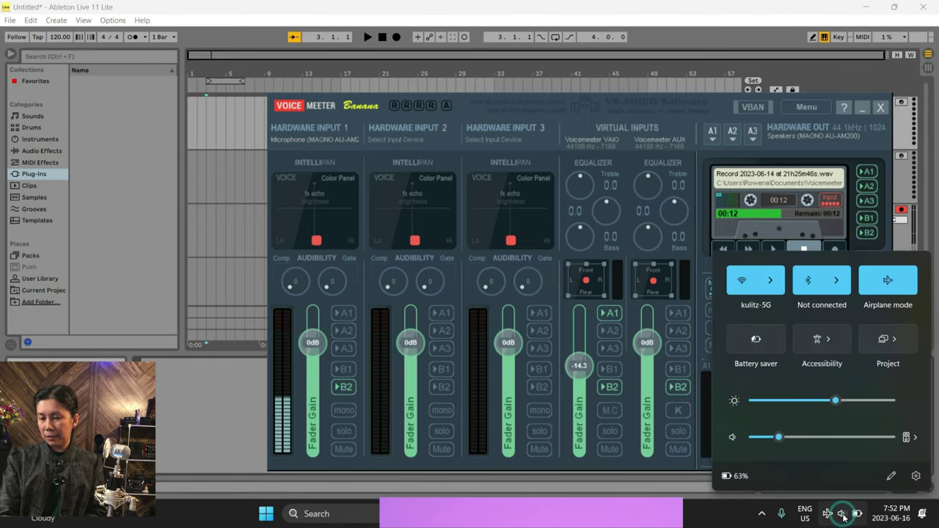
click(909, 437)
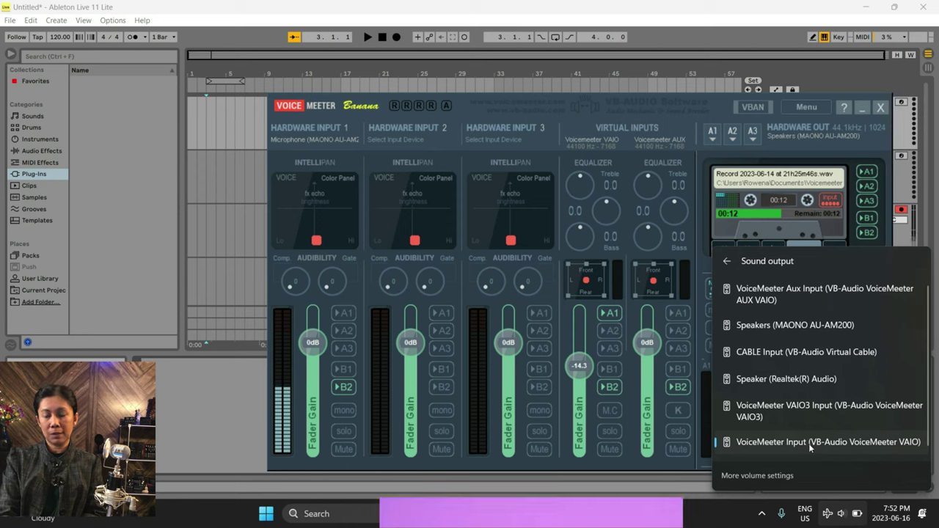
click(759, 476)
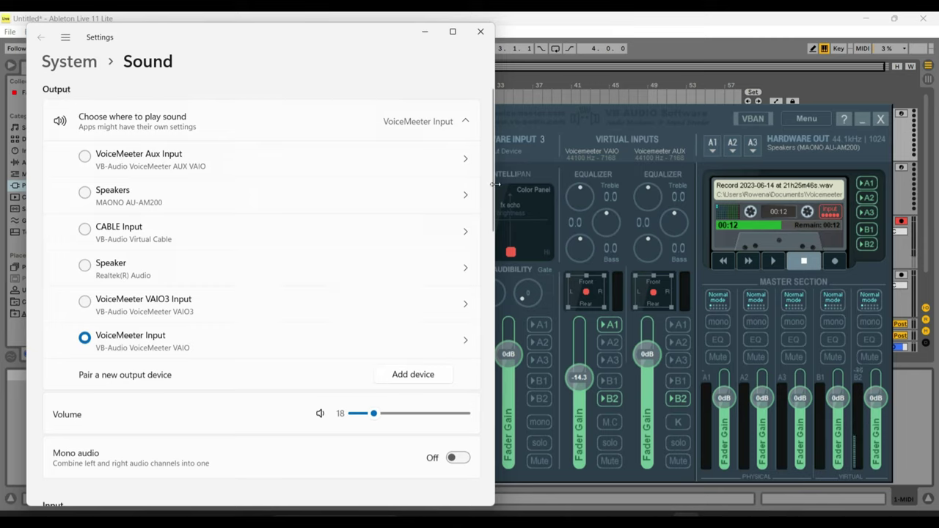
drag(495, 184, 496, 251)
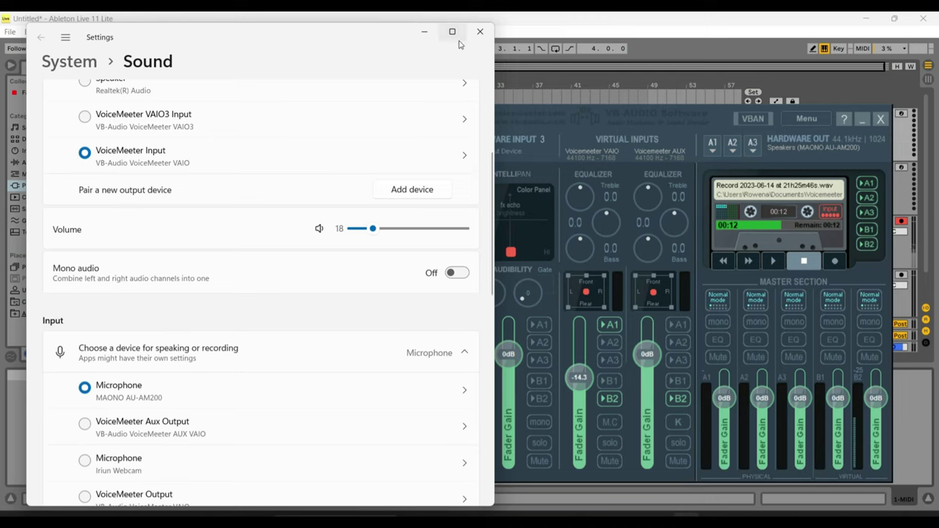
click(480, 31)
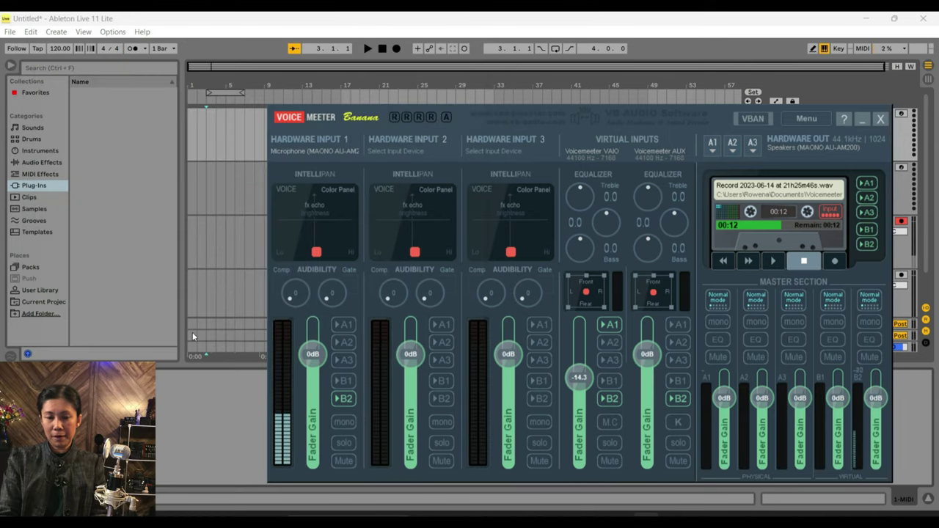
In Ableton Live's audio preferences, review the input device choices and select VoiceMeeter Aux Input (VB-Audio VoiceMeeter AUX VAIO) DX as the output device
click(138, 183)
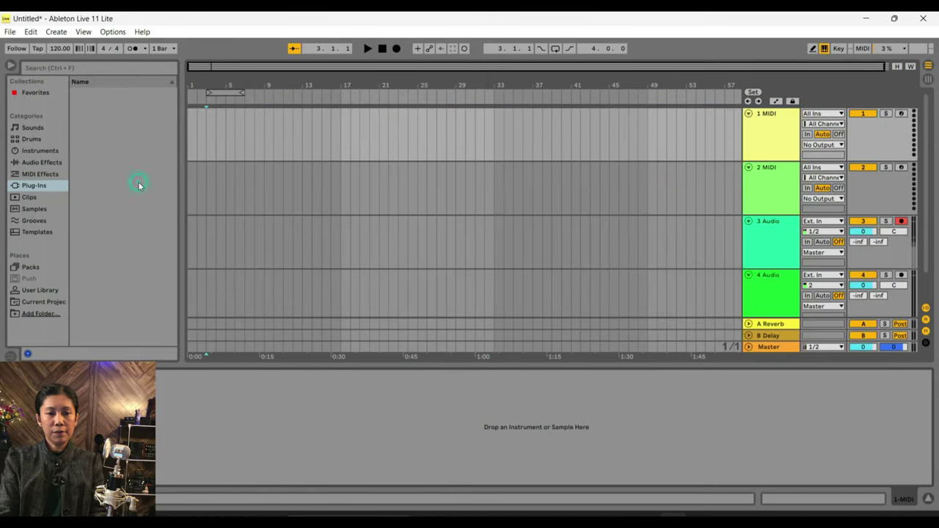
click(112, 33)
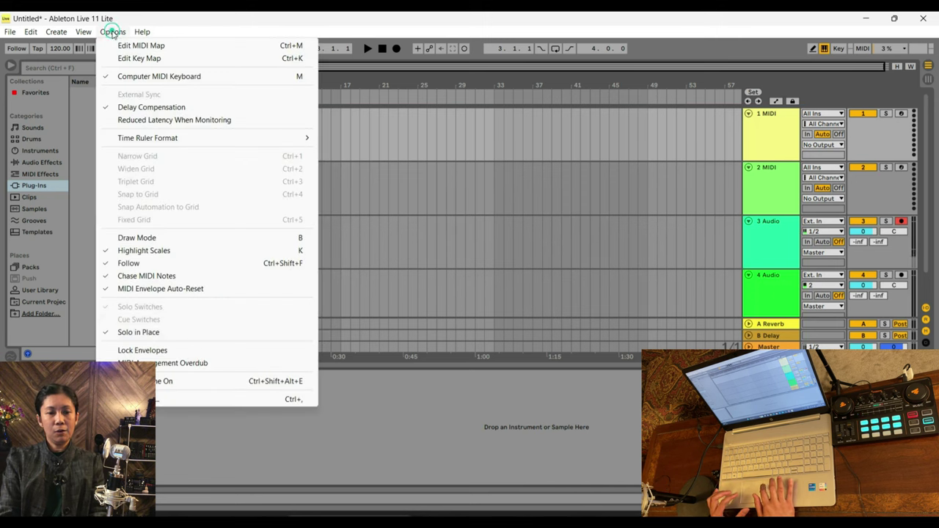
click(160, 399)
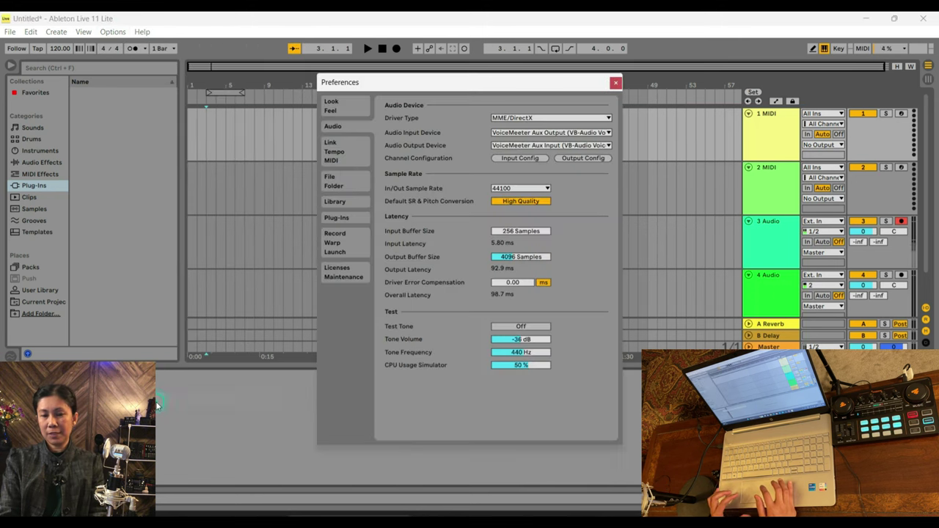
click(533, 133)
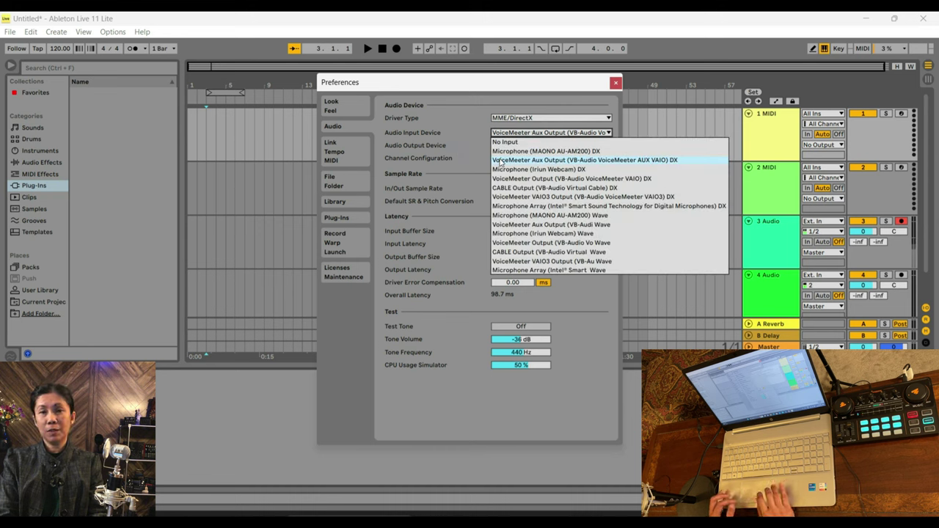
click(419, 149)
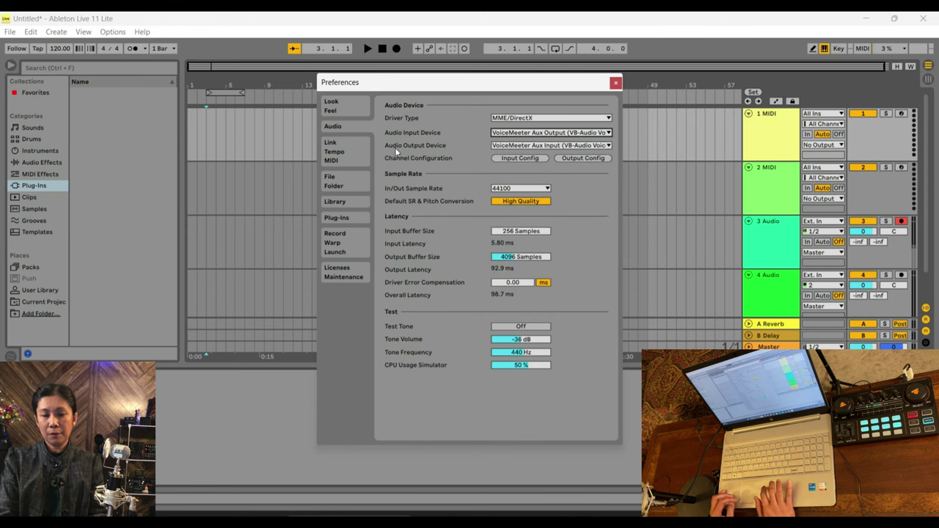
click(511, 146)
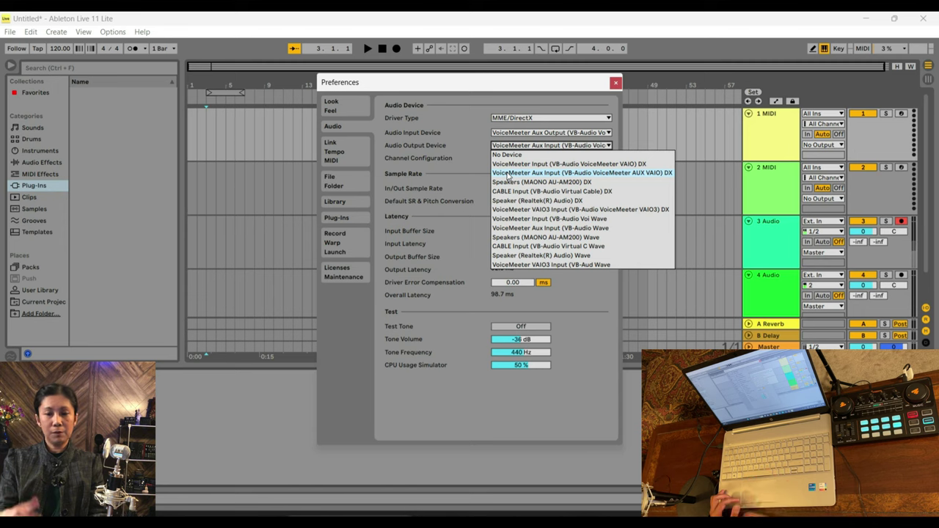
click(506, 173)
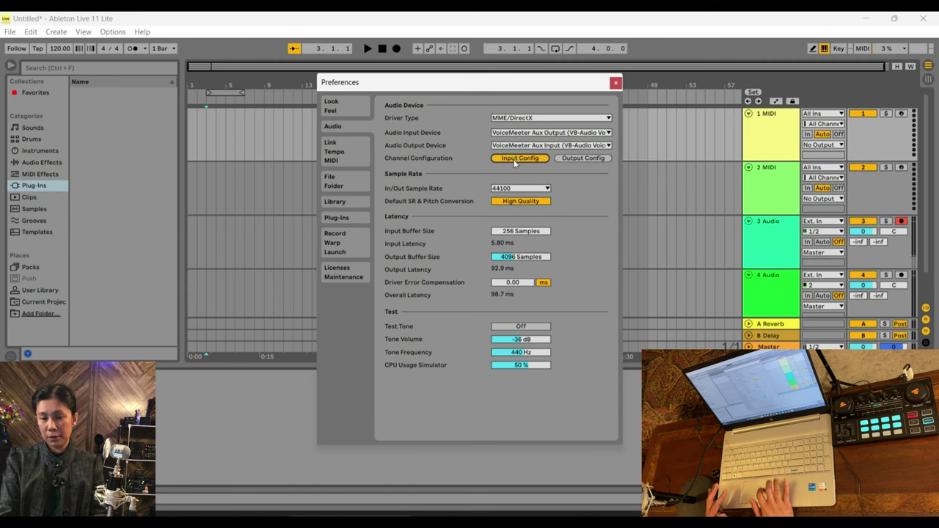
Review the input and output channel configurations without changing them, and close the preferences
click(515, 160)
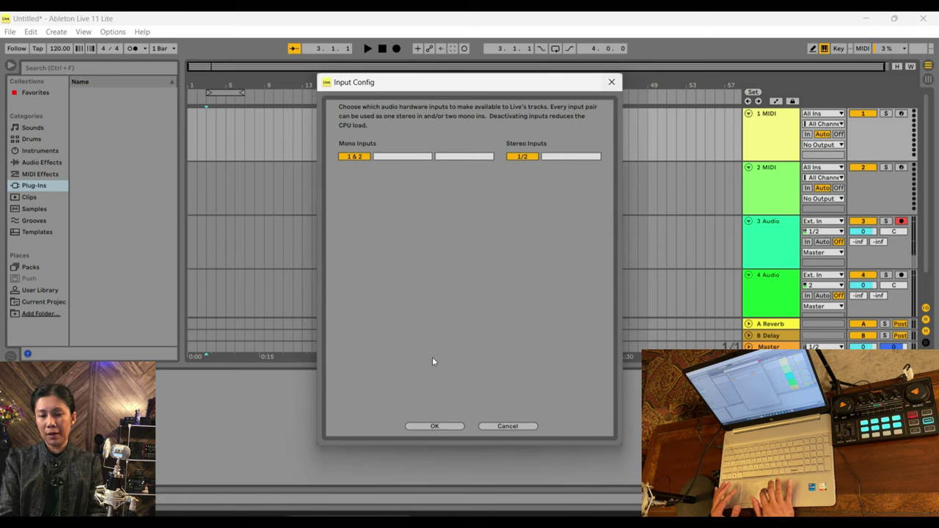
click(435, 426)
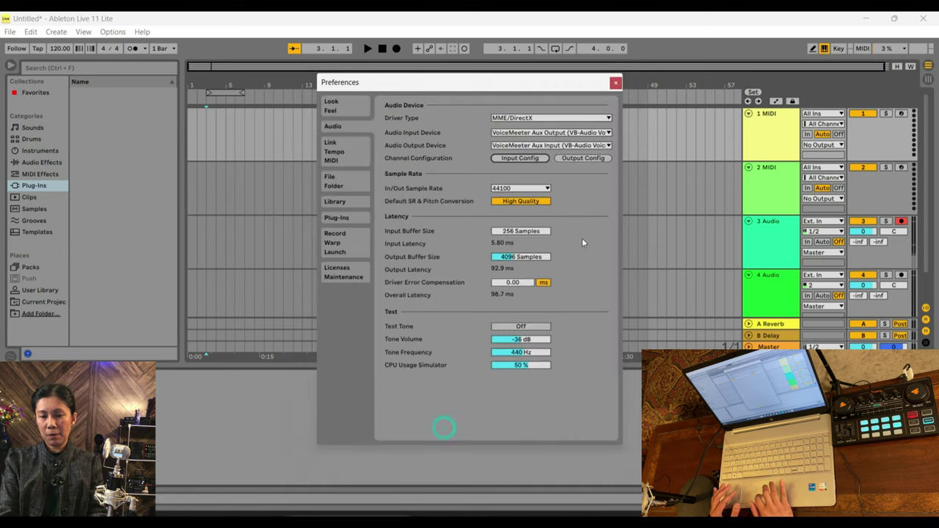
click(583, 158)
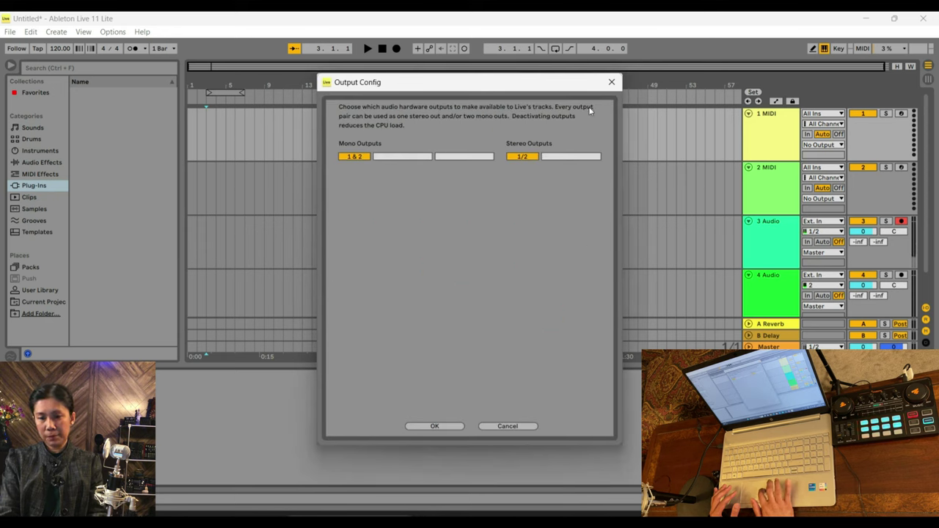
click(610, 80)
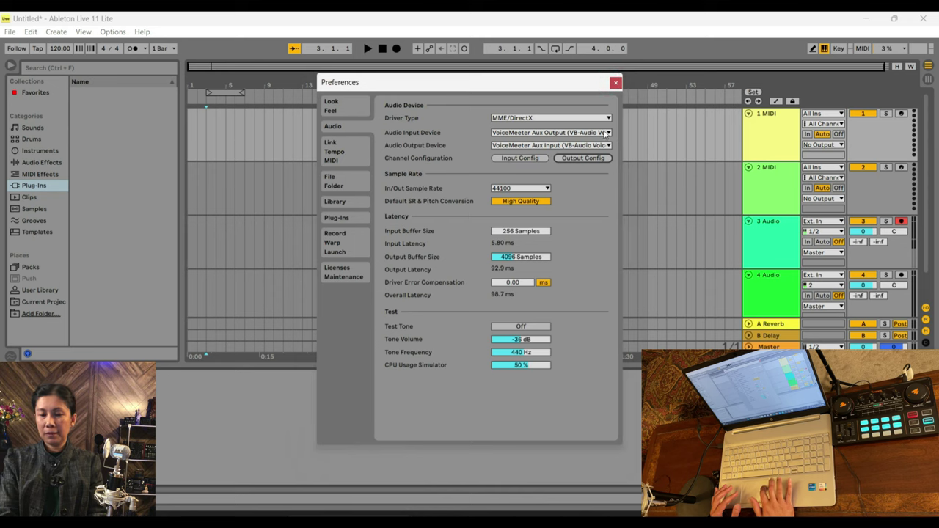
click(615, 84)
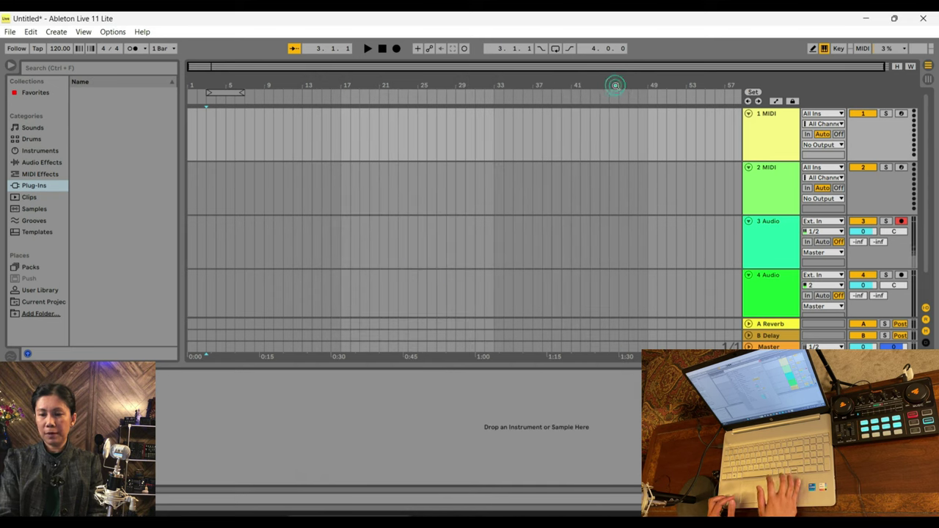
Search Google in Chrome for "voicemeeter banana" and open the VB-Audio VoiceMeeter Banana page
click(631, 517)
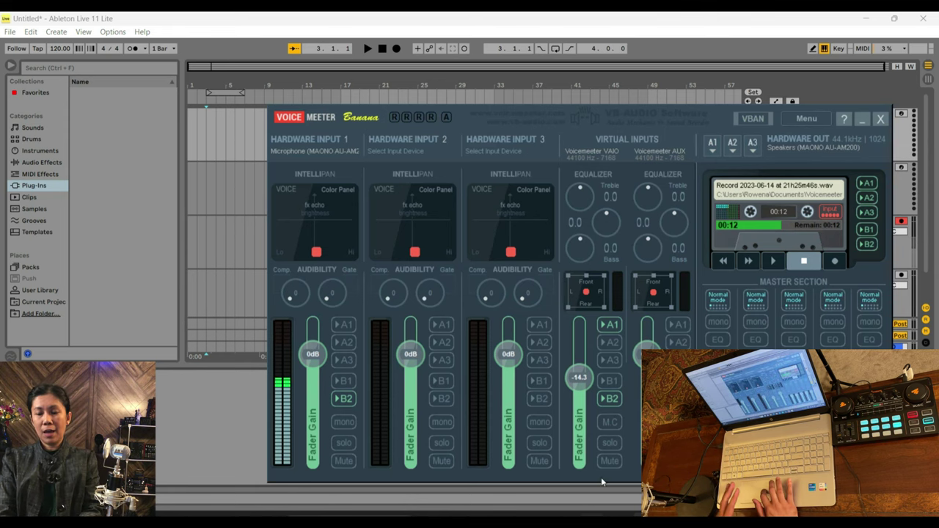
mouse_move(631, 517)
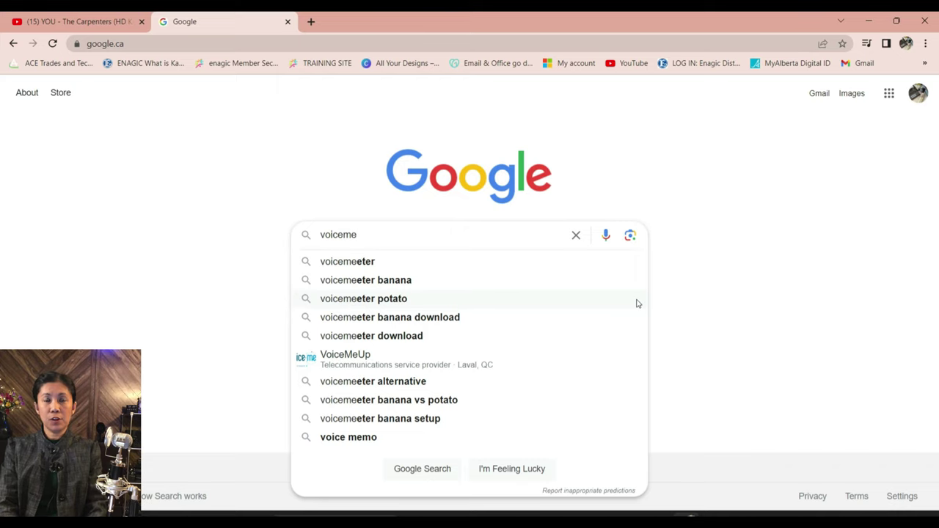
click(408, 284)
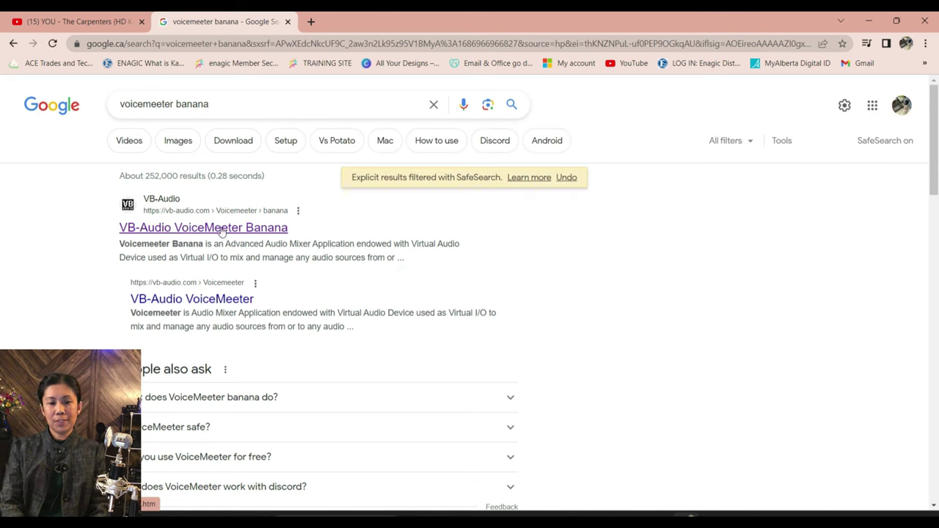
click(222, 228)
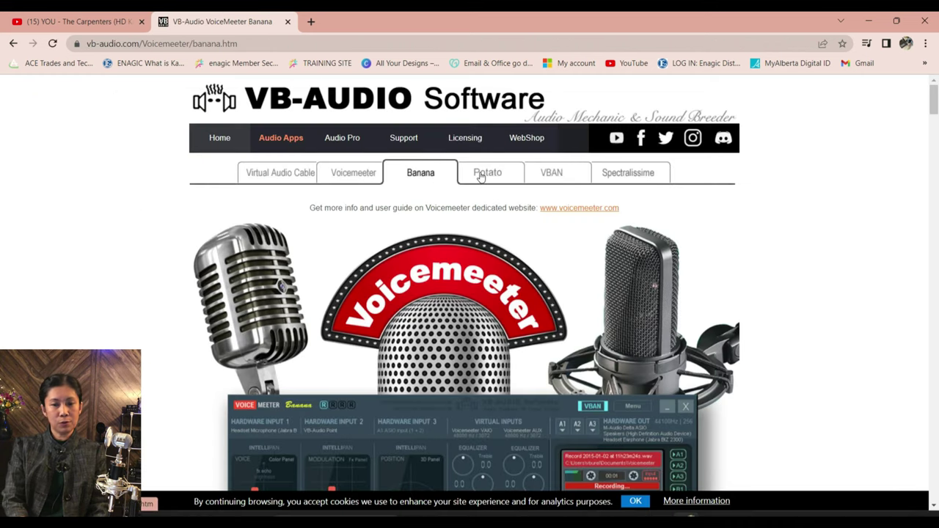
View the VB-Audio page for Voicemeeter Potato, return to the Banana page and look through it
click(483, 174)
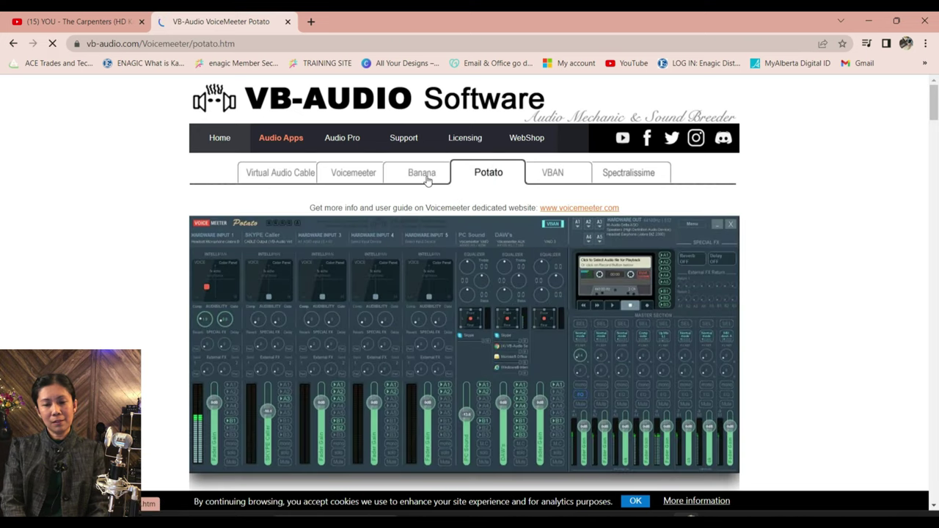
click(424, 176)
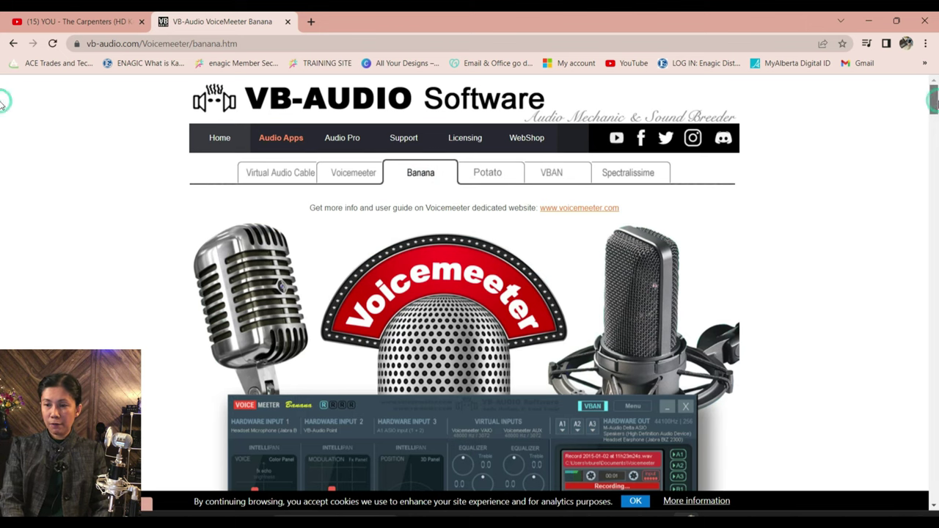
scroll(2, 110, down, 1)
scroll(2, 110, down, 7)
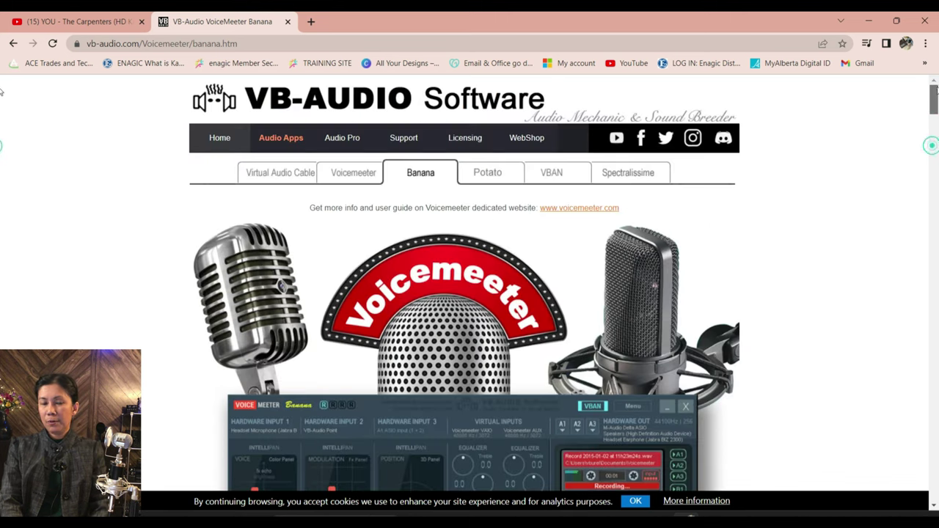
drag(932, 139, 936, 82)
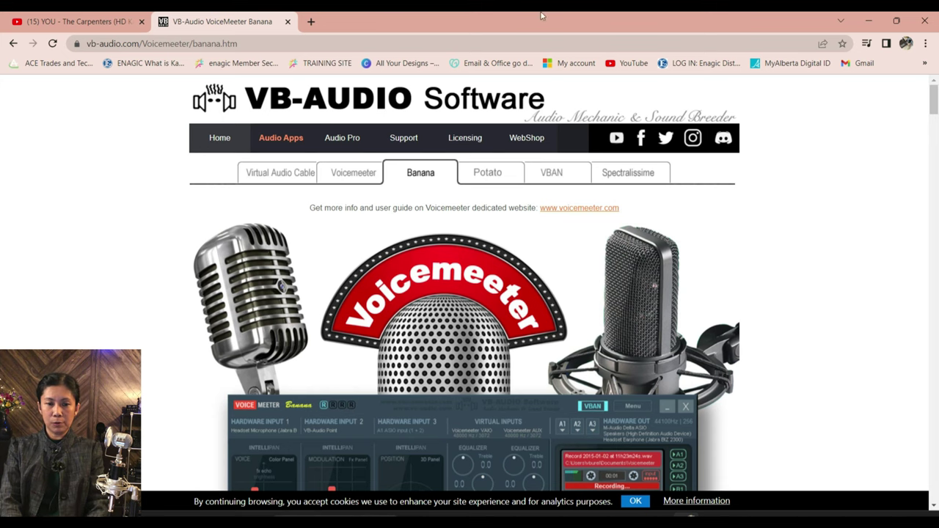
Minimize the browser, switch to Voicemeeter Banana and view the devices available for Hardware Input 1
click(867, 21)
key(alt+Tab)
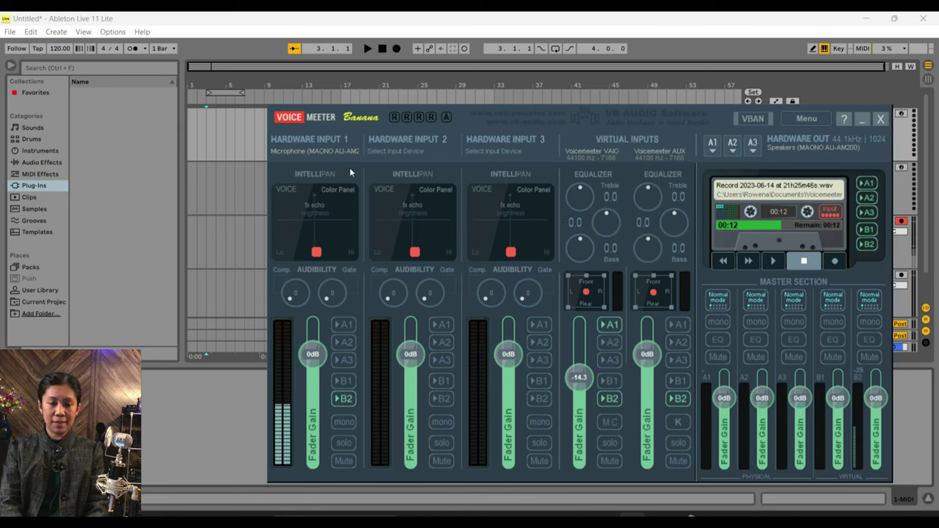
click(311, 146)
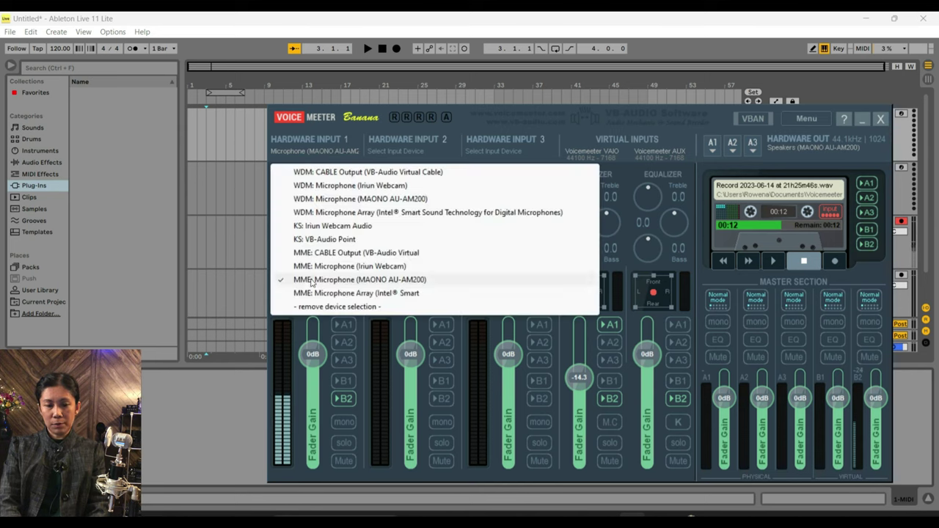
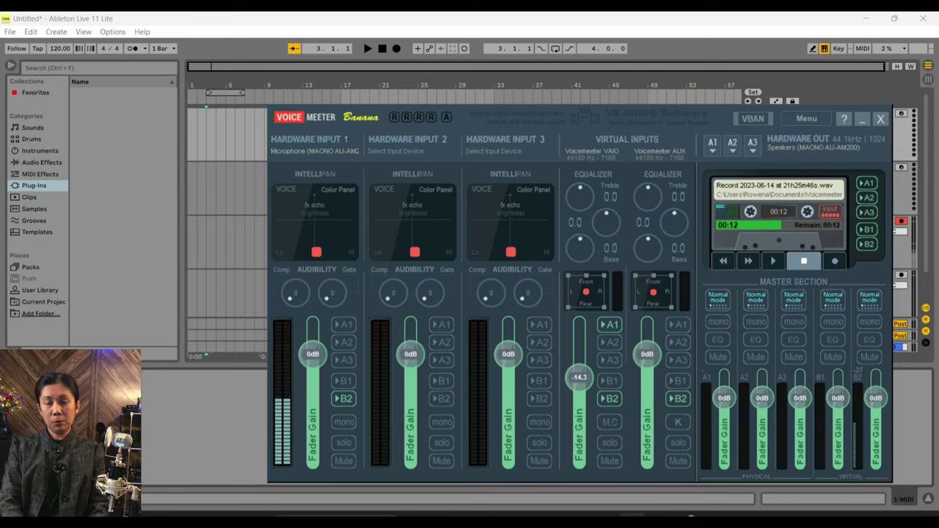
Place the YouTube karaoke window beside the Voicemeeter mixer, then play, pause and resume the video to check the VAIO virtual input signal
mouse_move(603, 516)
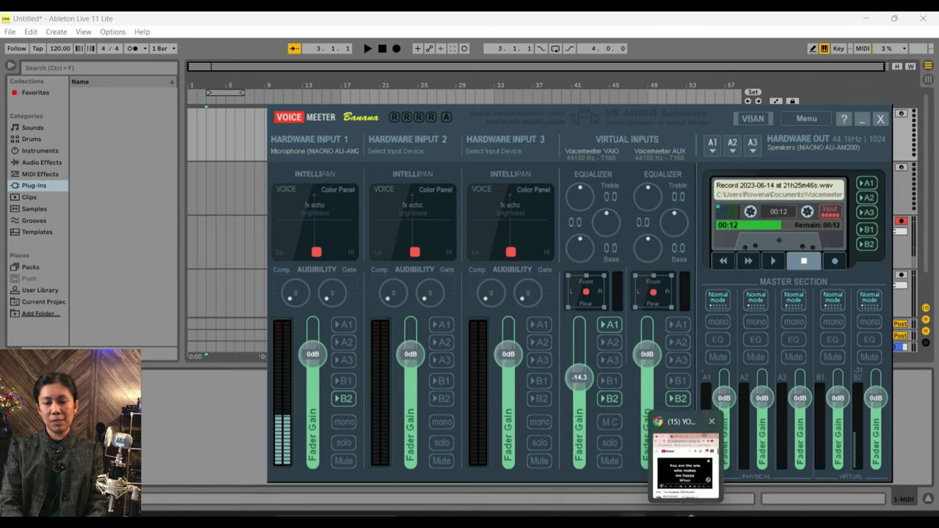
click(682, 512)
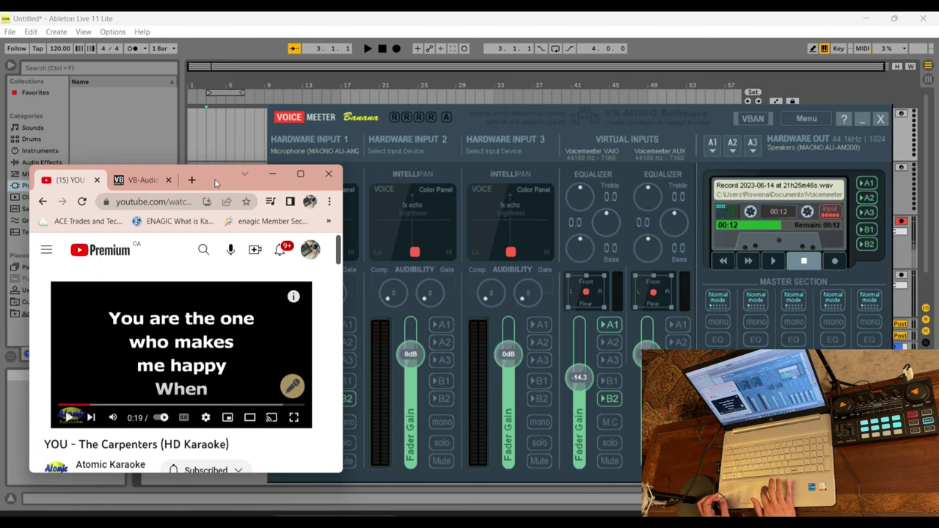
drag(217, 179, 191, 179)
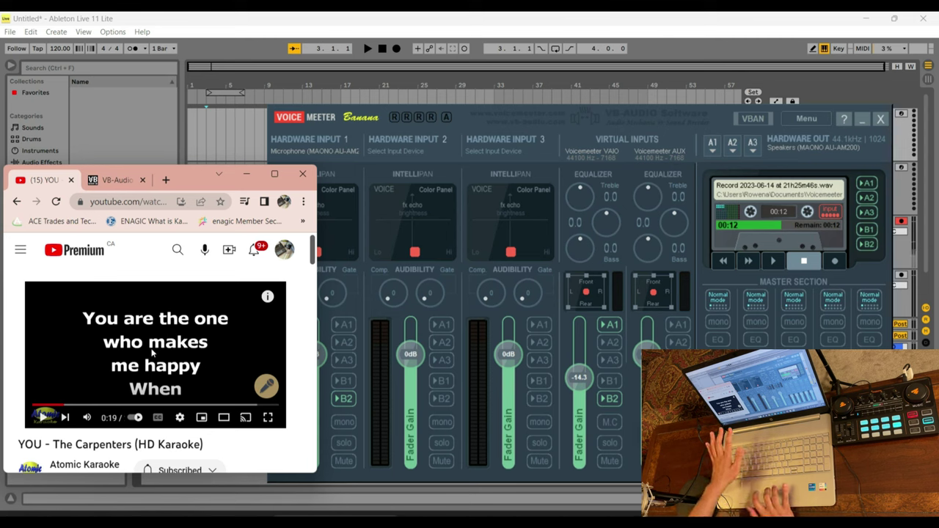
click(152, 348)
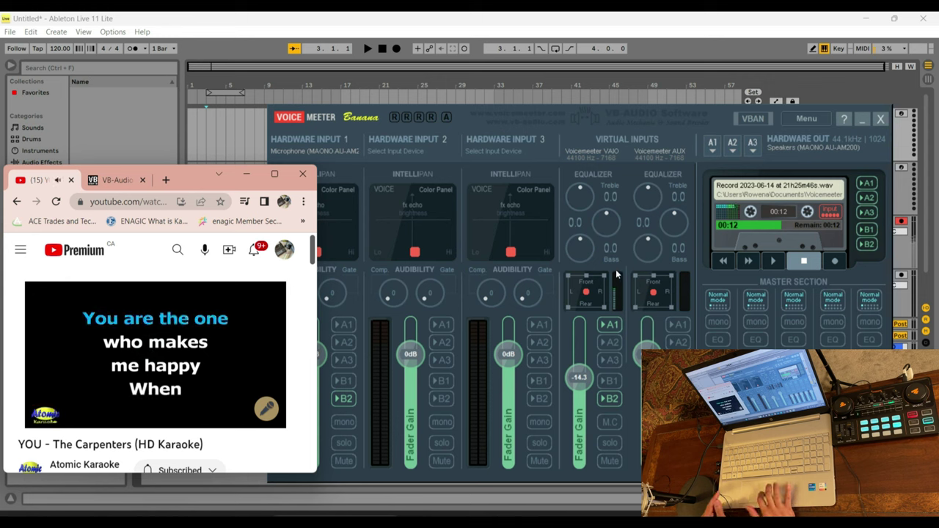
click(165, 347)
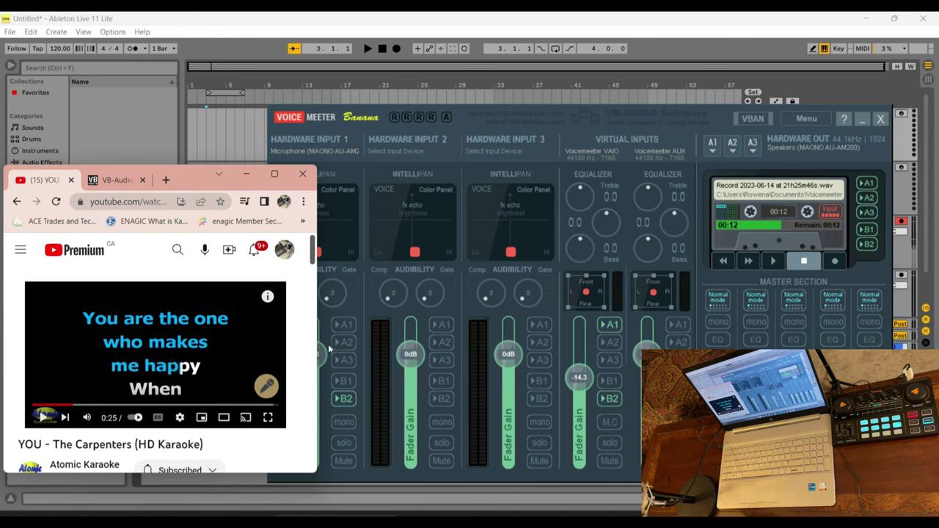
click(153, 362)
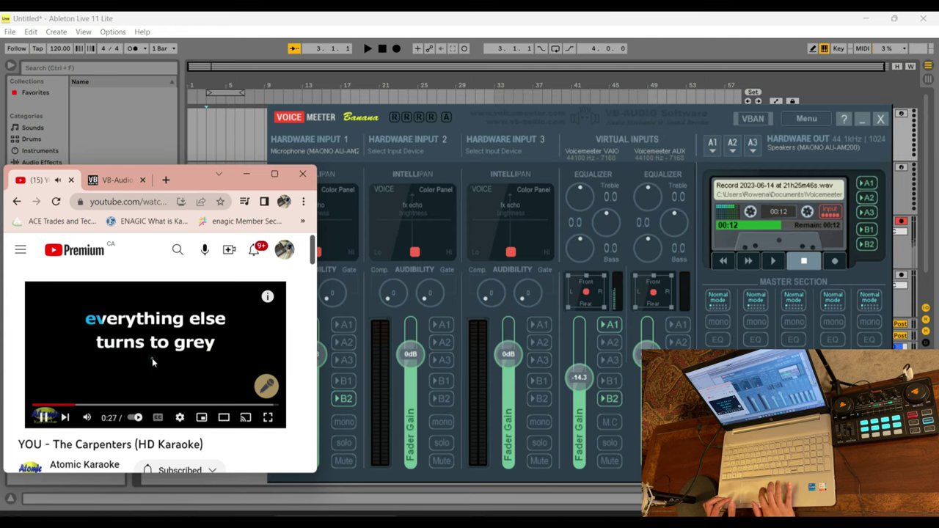
View the devices available for hardware output A1 and check the output routing of Hardware Input 1 and the VAIO virtual input
click(713, 144)
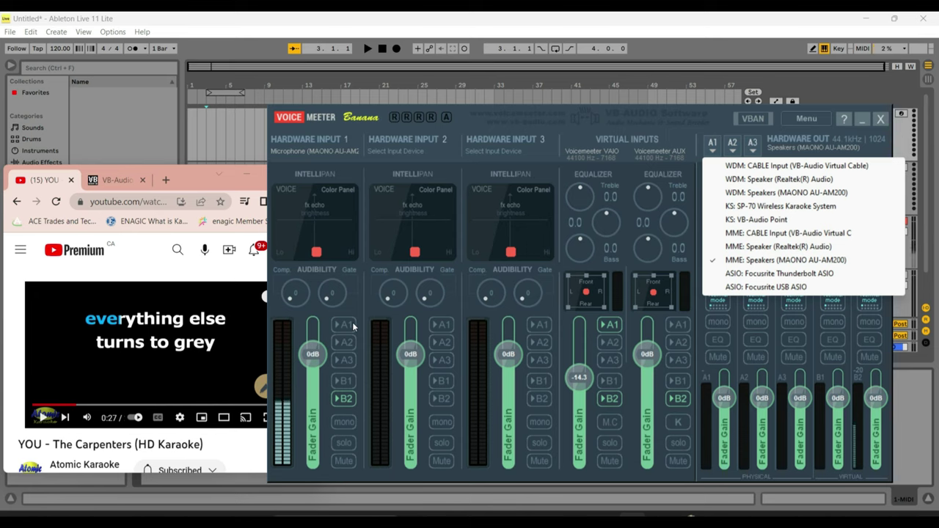
click(344, 399)
click(565, 334)
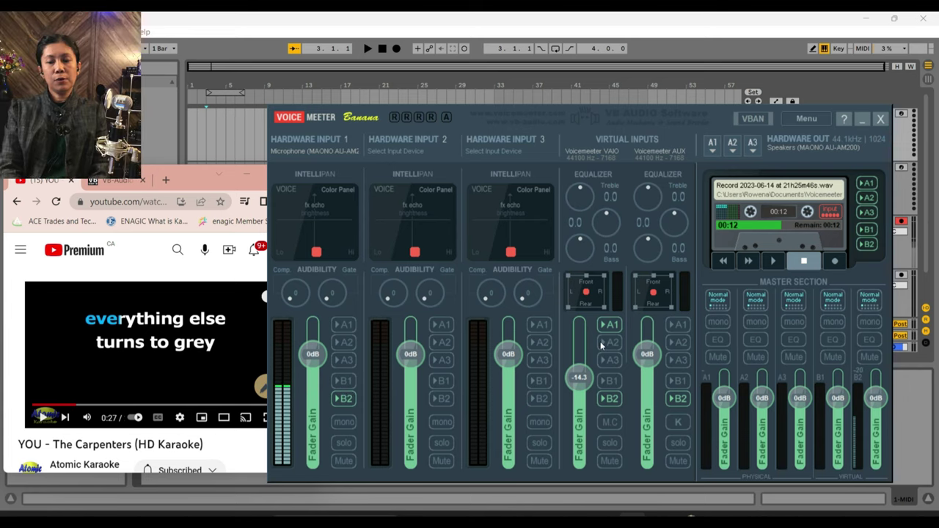
Play the karaoke video, switch the VAIO input's A1 routing off and on again to test the output, and pause the video
click(157, 341)
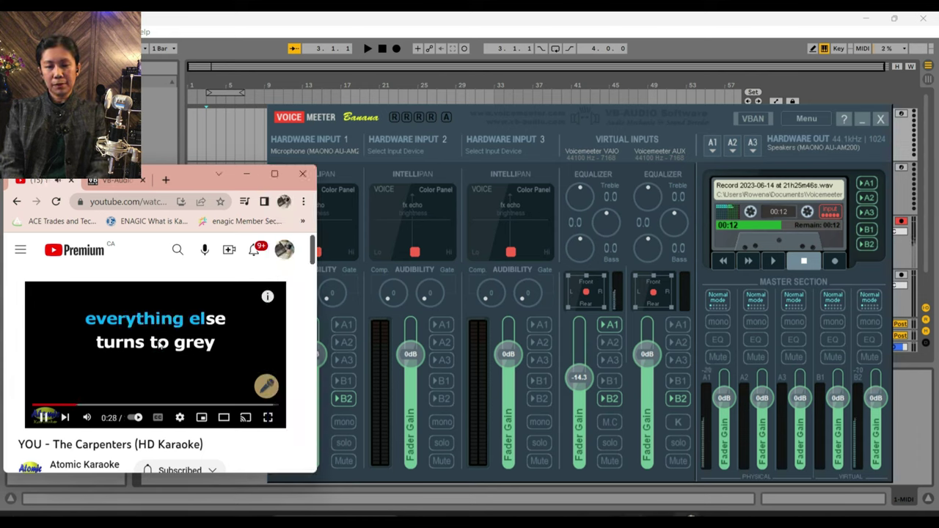
click(606, 328)
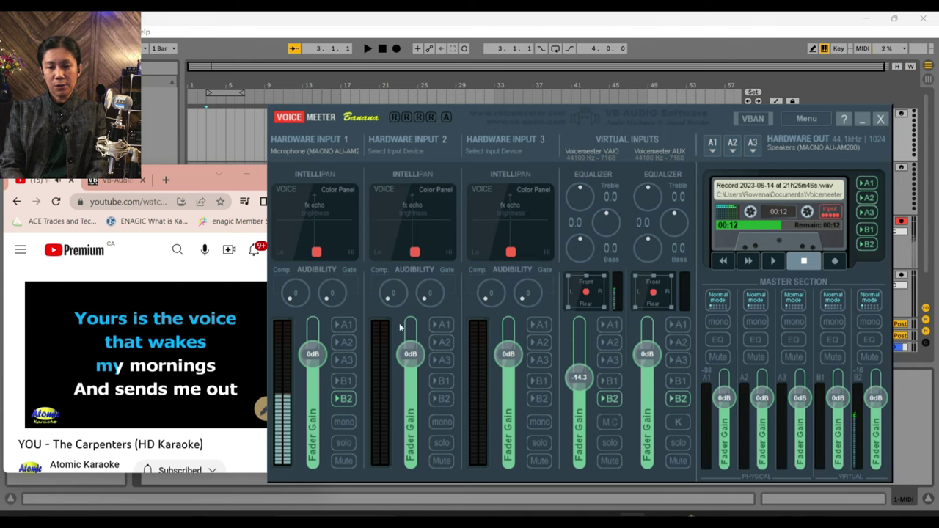
click(611, 326)
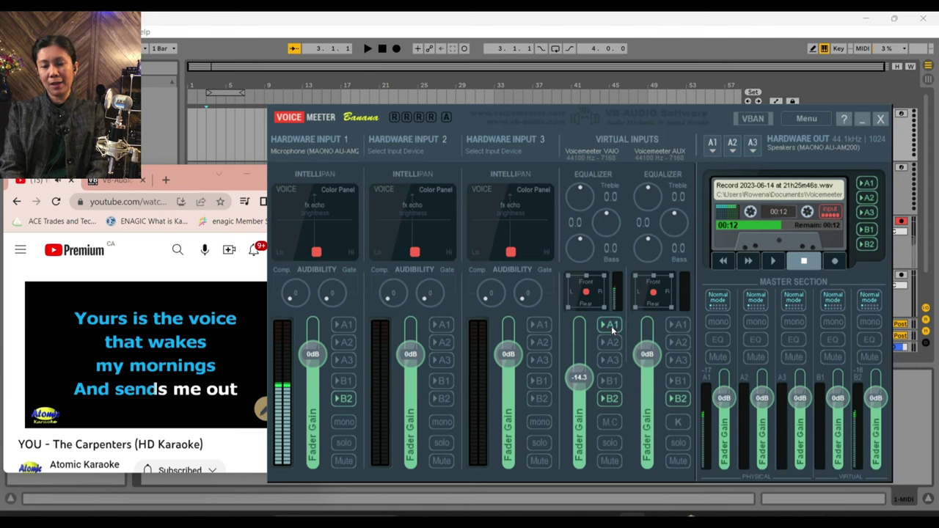
click(113, 383)
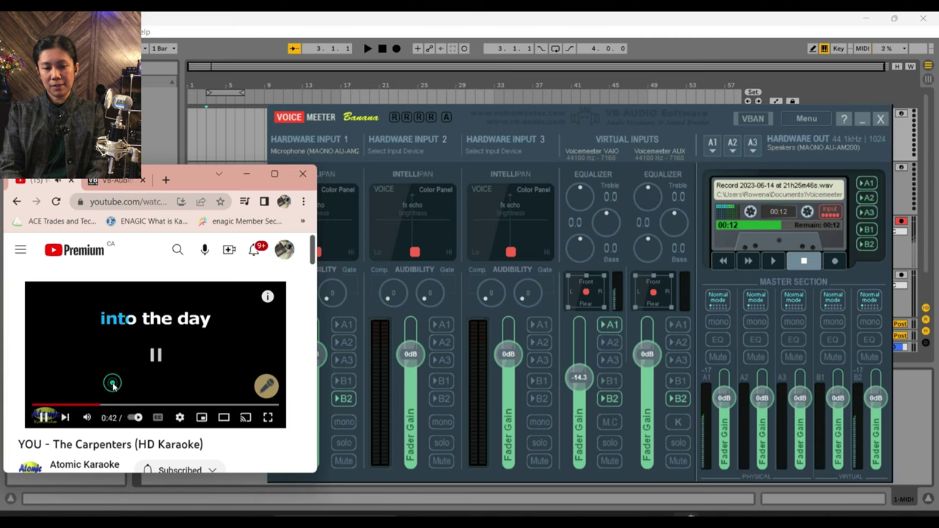
Toggle the AUX virtual input's A1 routing on and off, turn off its B2 routing, and view hardware output A1's available devices
click(679, 329)
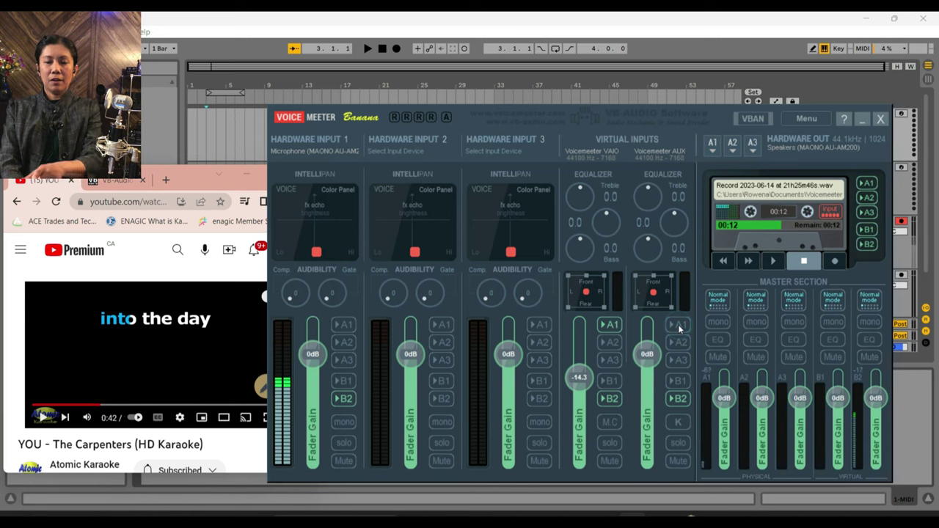
click(679, 327)
click(678, 326)
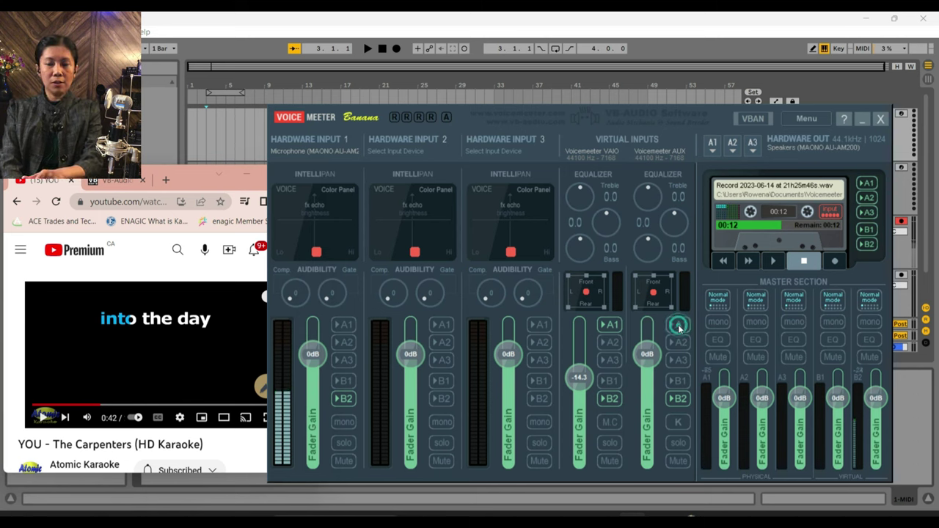
click(678, 398)
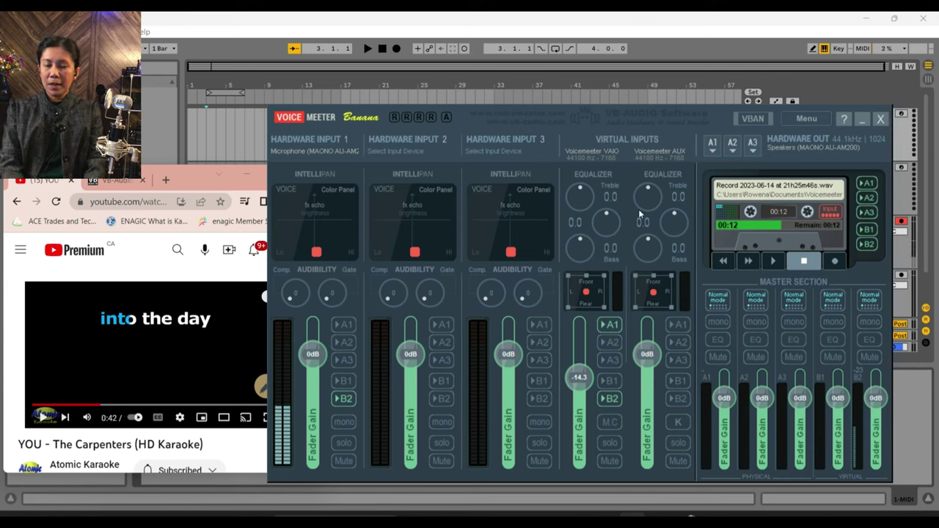
click(713, 145)
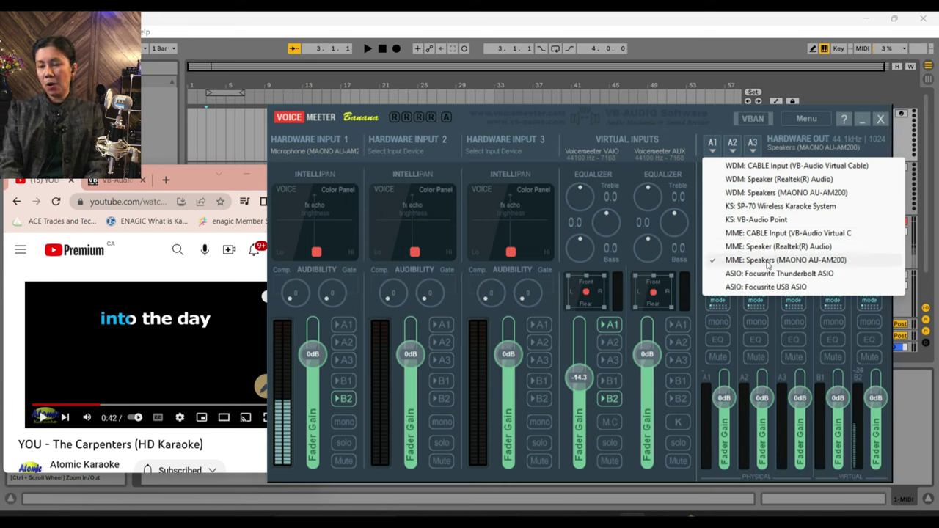
Switch to Ableton Live, delete both MIDI tracks and look at the remaining audio tracks in Session View before returning to Arrangement View
click(208, 140)
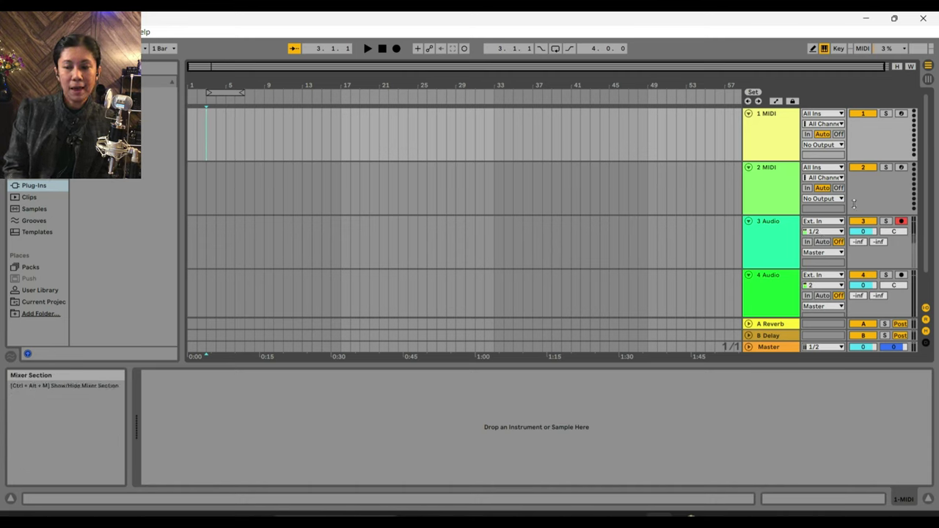
click(776, 132)
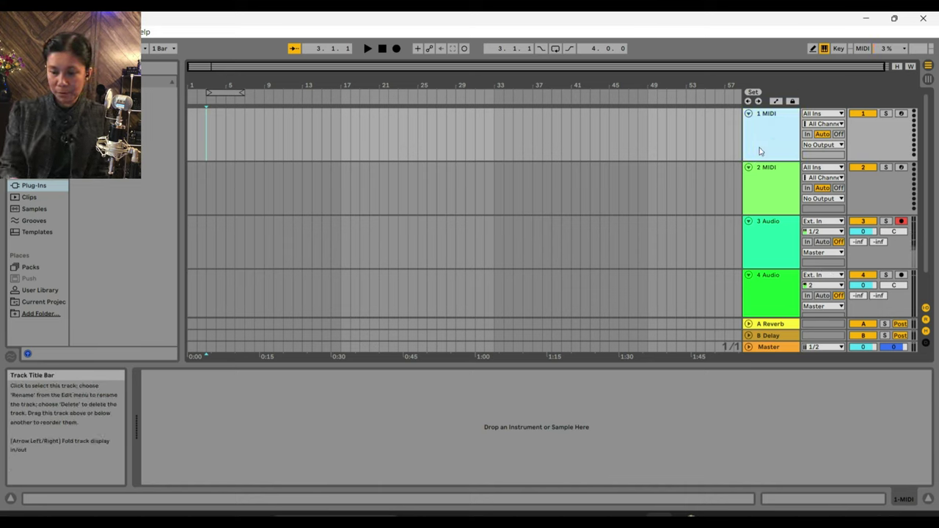
key(Delete)
click(763, 147)
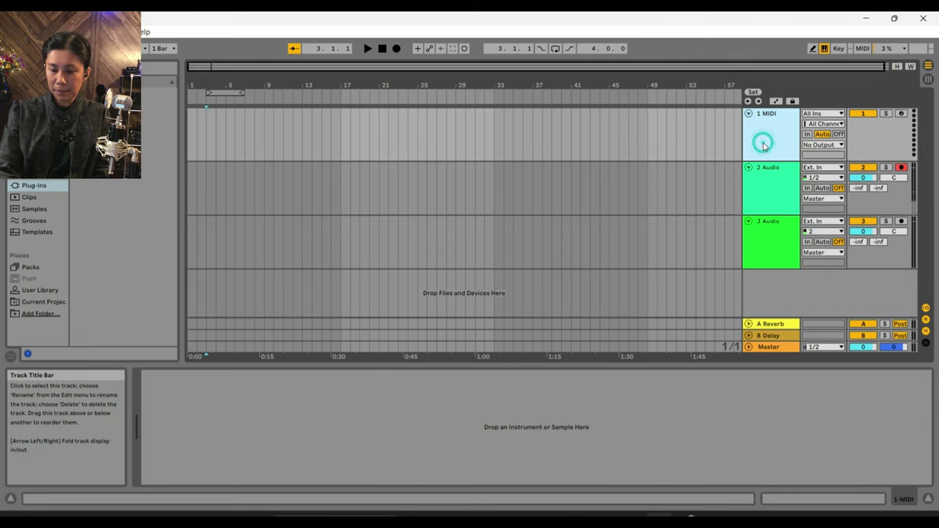
key(Delete)
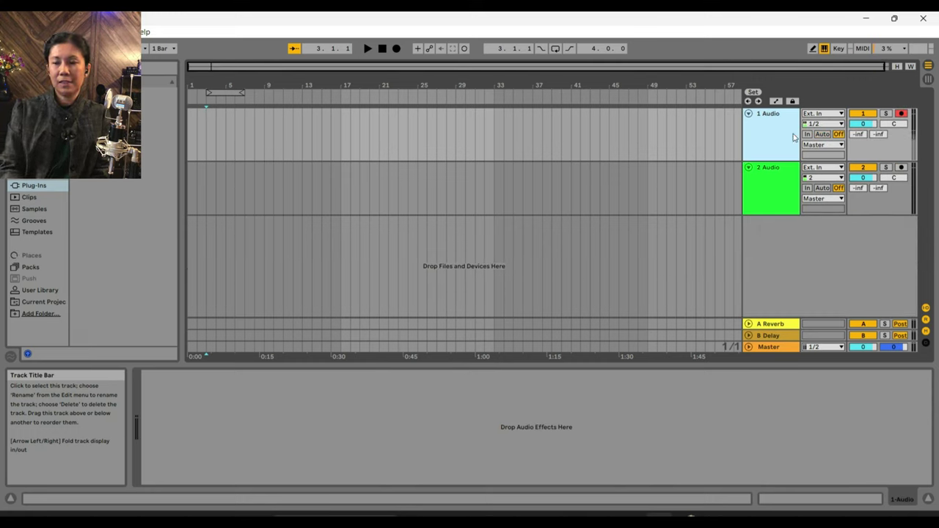
click(928, 80)
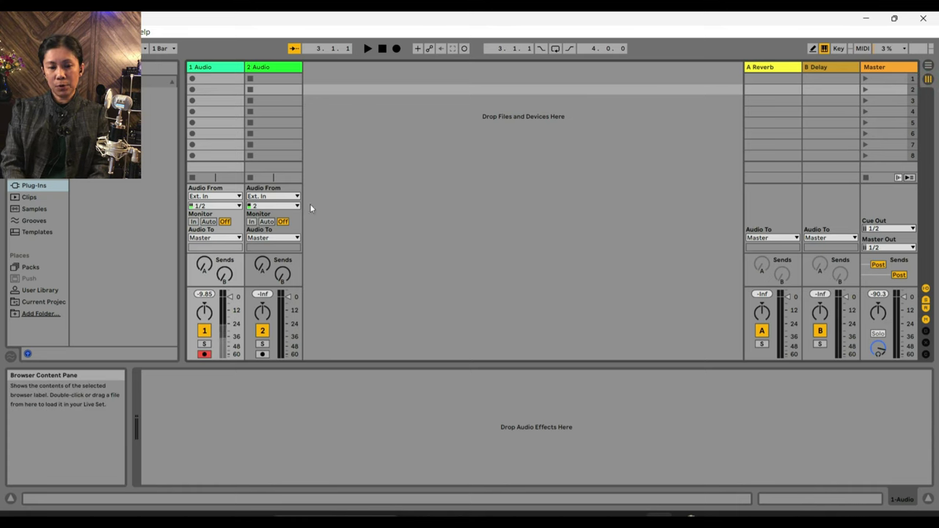
click(928, 66)
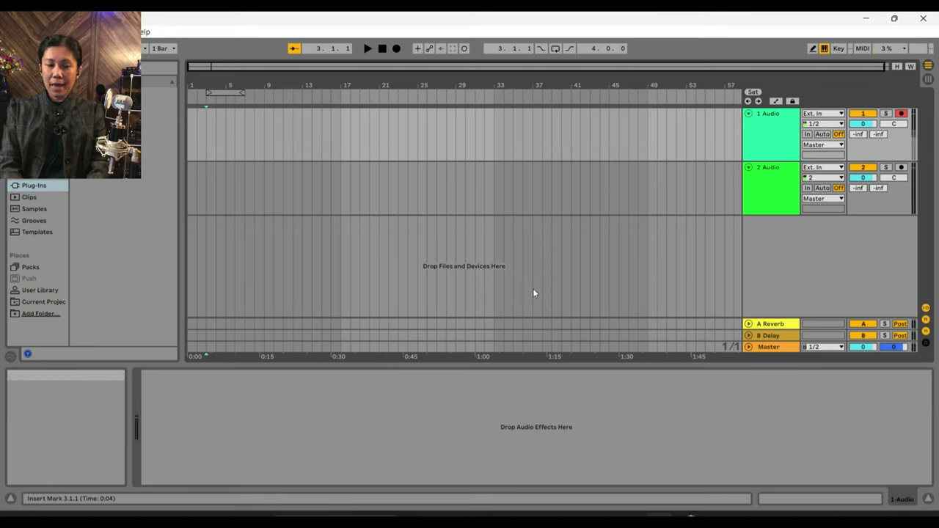
Bring the YouTube karaoke window and the Voicemeeter mixer in front of Ableton Live and lower the VAIO input's fader to -22.1
mouse_move(605, 519)
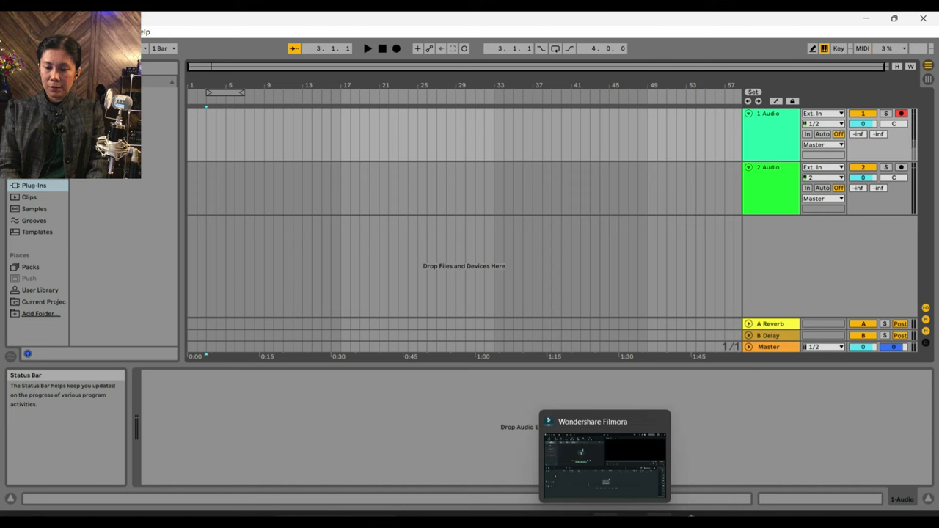
click(690, 520)
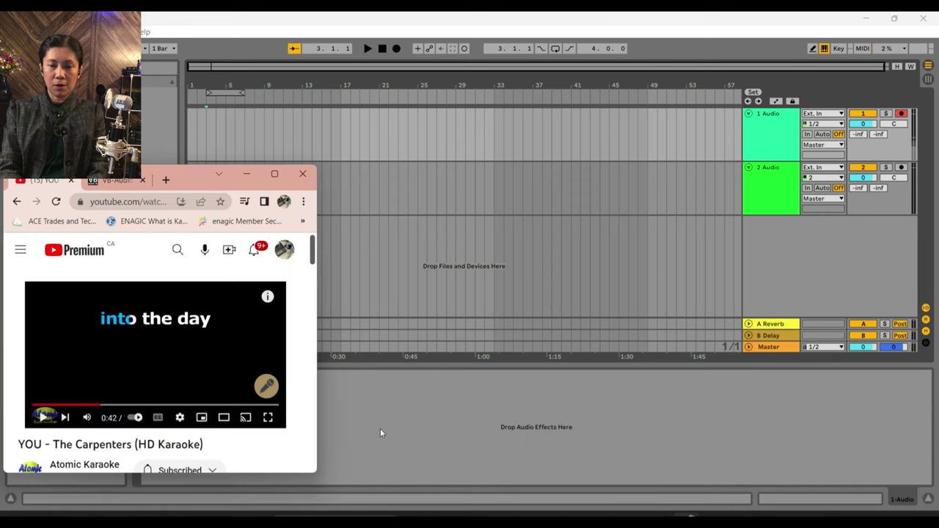
click(107, 404)
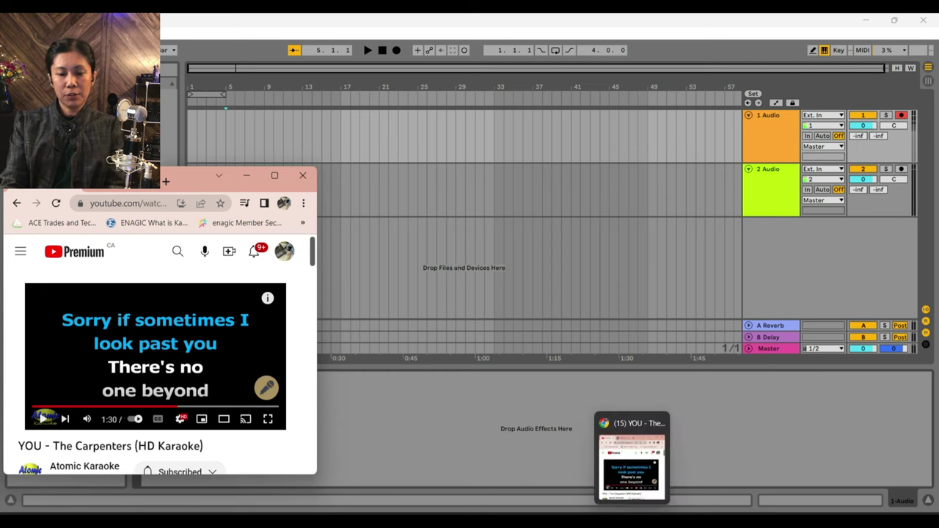
click(645, 520)
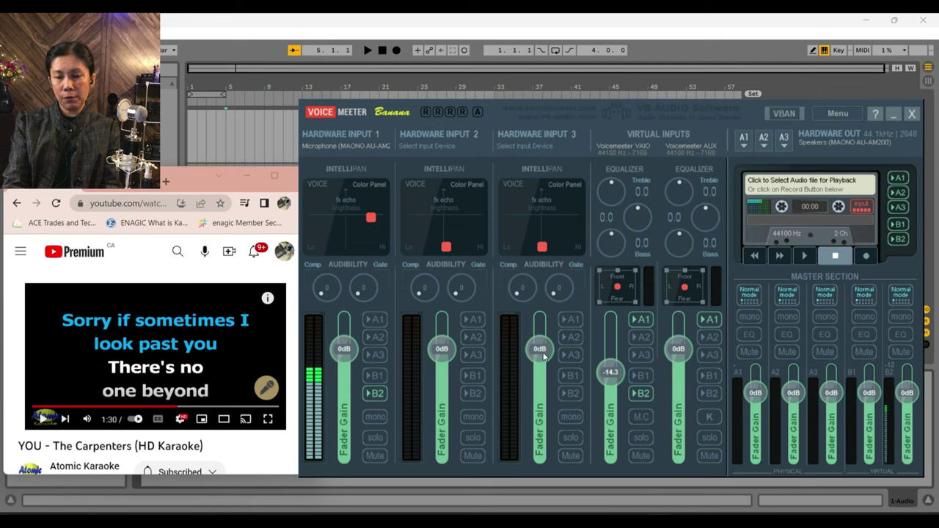
click(191, 176)
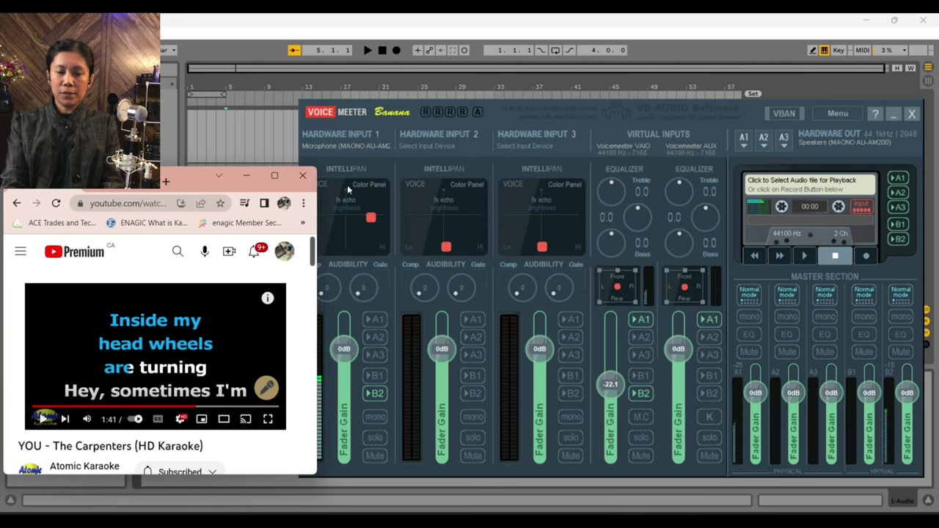
Return to Ableton Live and set the input channel of the first audio track to 1/2
click(247, 127)
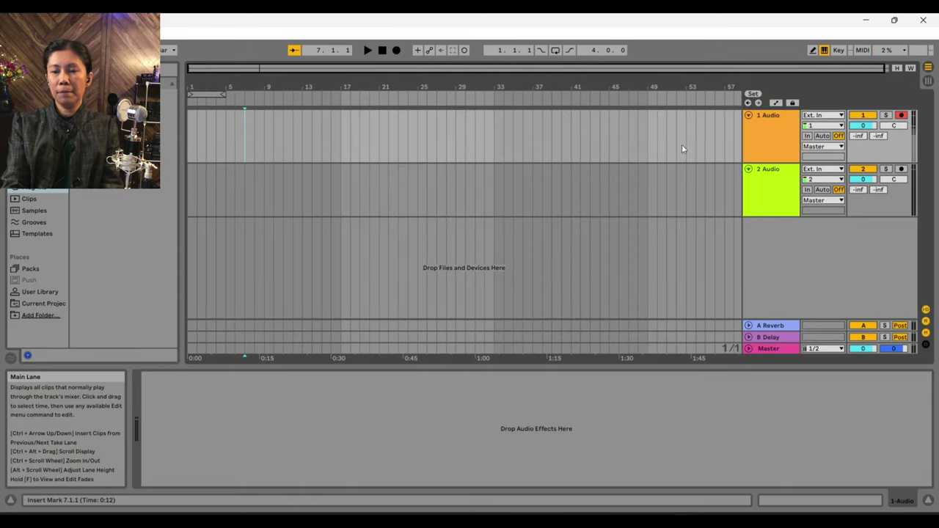
click(823, 125)
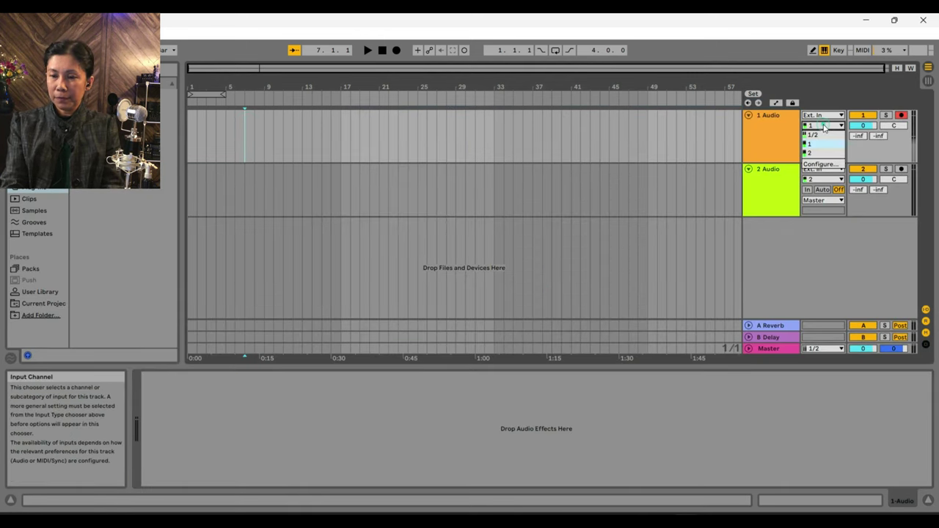
click(825, 136)
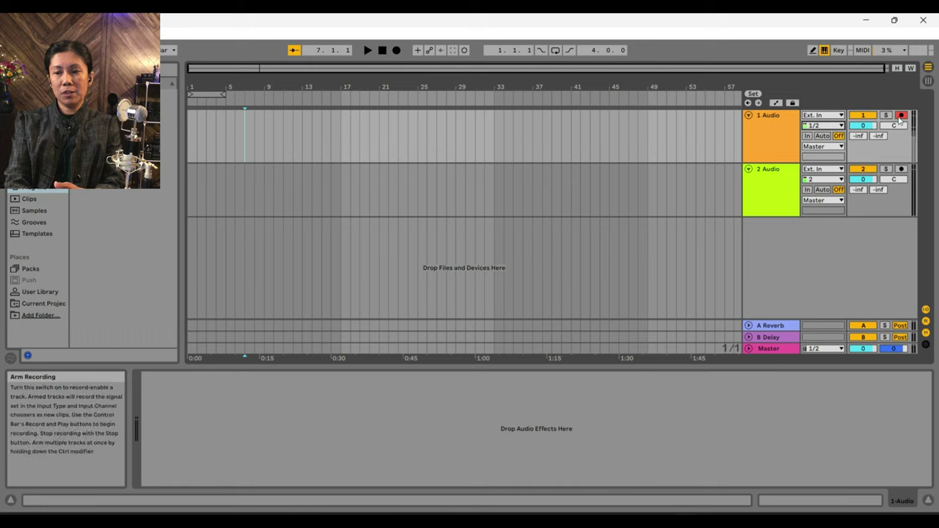
Record the microphone and YouTube karaoke audio onto the first track, pause the karaoke video and stop the recording
click(397, 50)
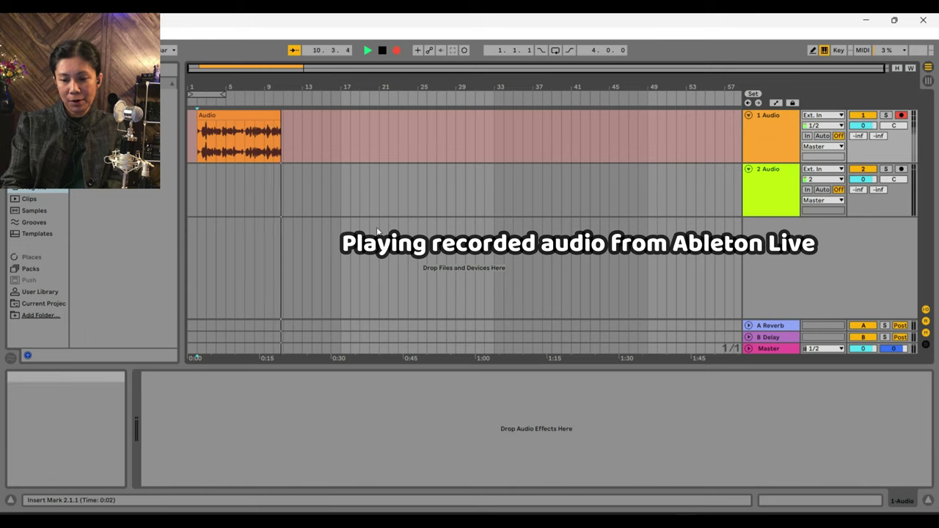
key(alt+Tab)
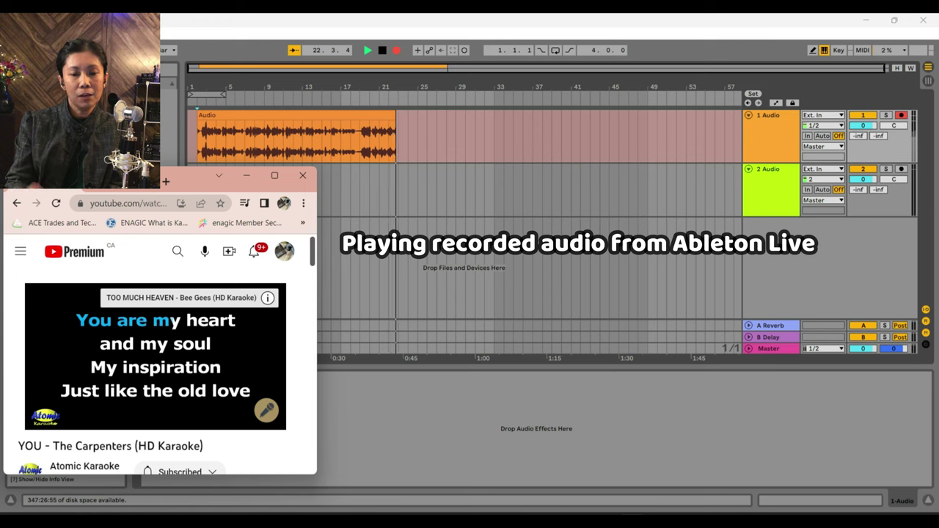
mouse_move(156, 324)
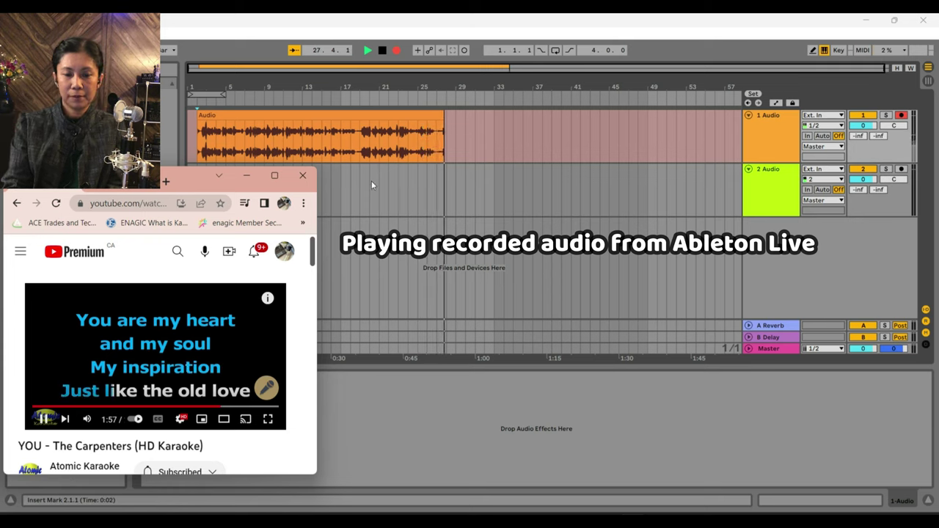
click(176, 351)
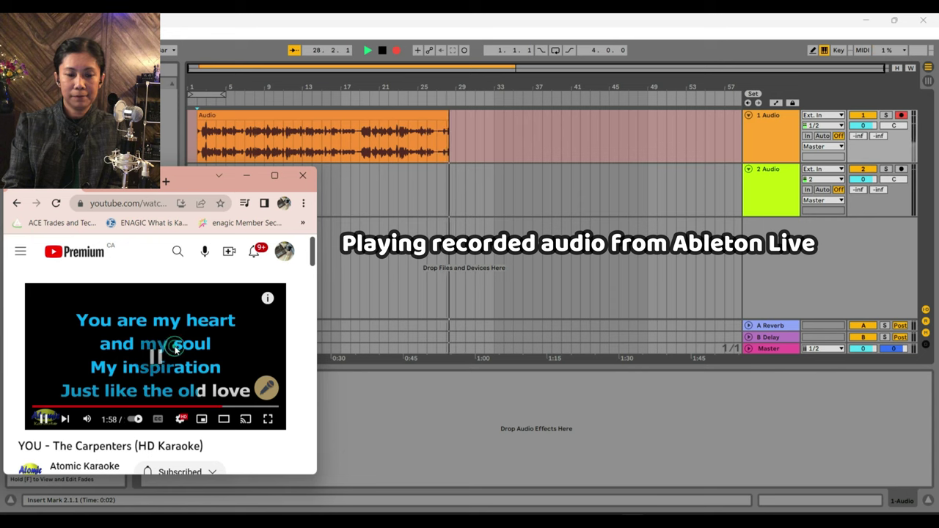
click(497, 122)
key(space)
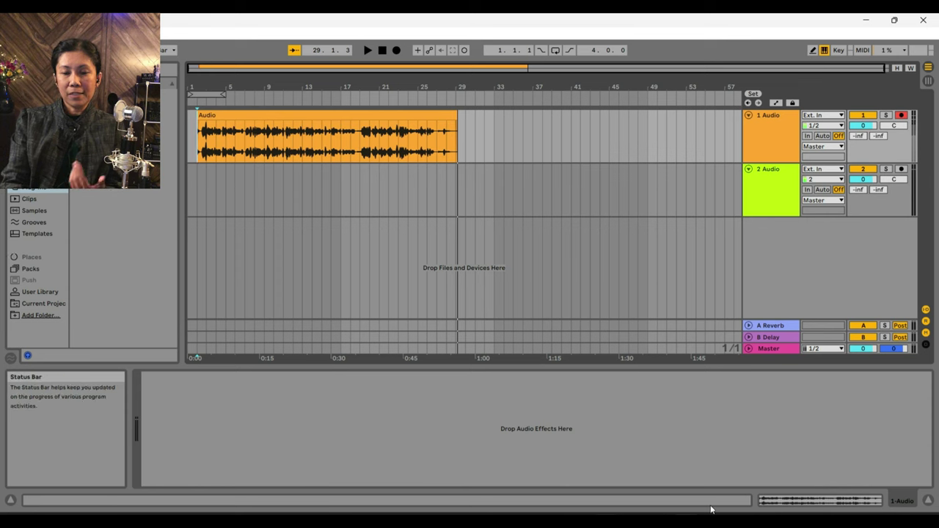
Bring up the Voicemeeter mixer, check the AUX input's A1 routing and move the mixer below the recorded clip
click(656, 522)
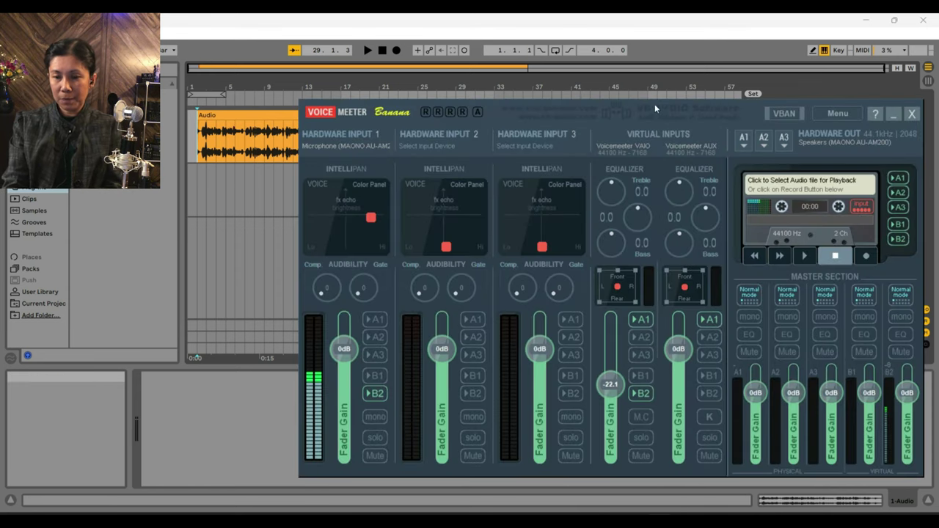
drag(655, 111, 642, 134)
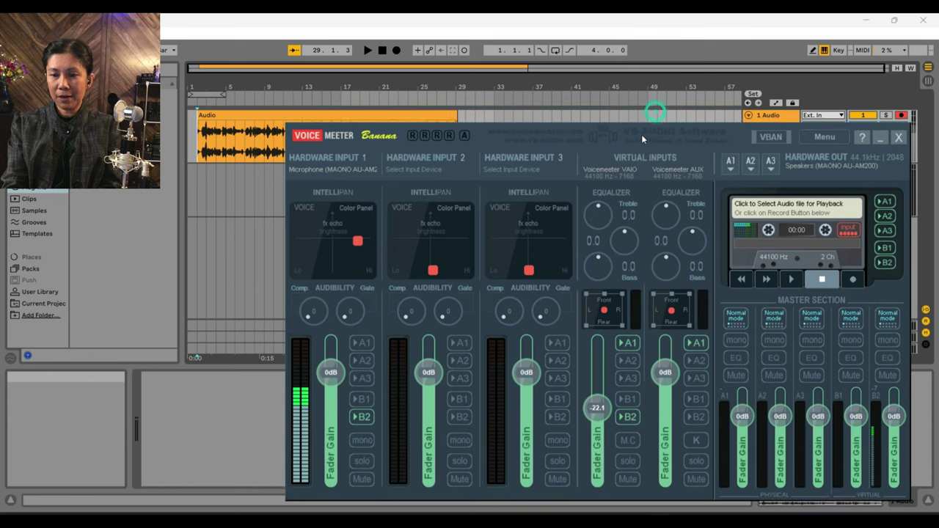
click(697, 343)
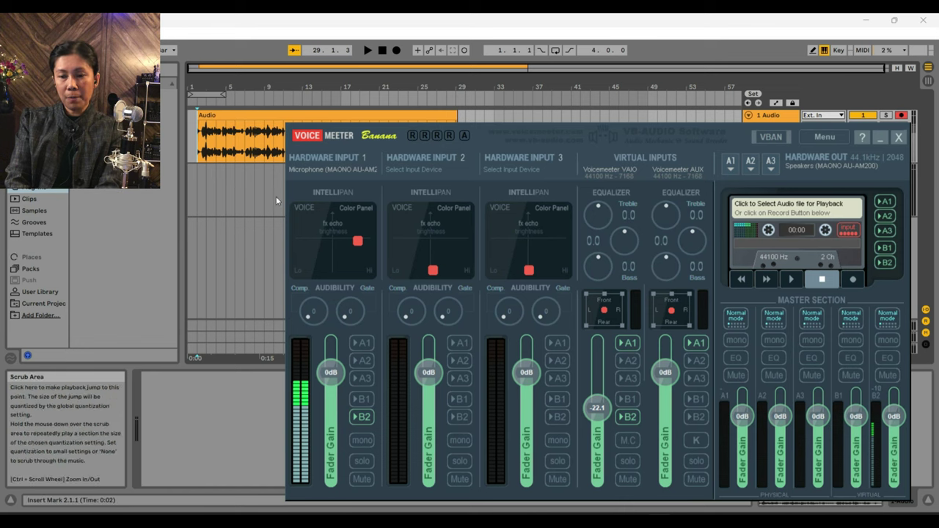
drag(706, 135, 688, 185)
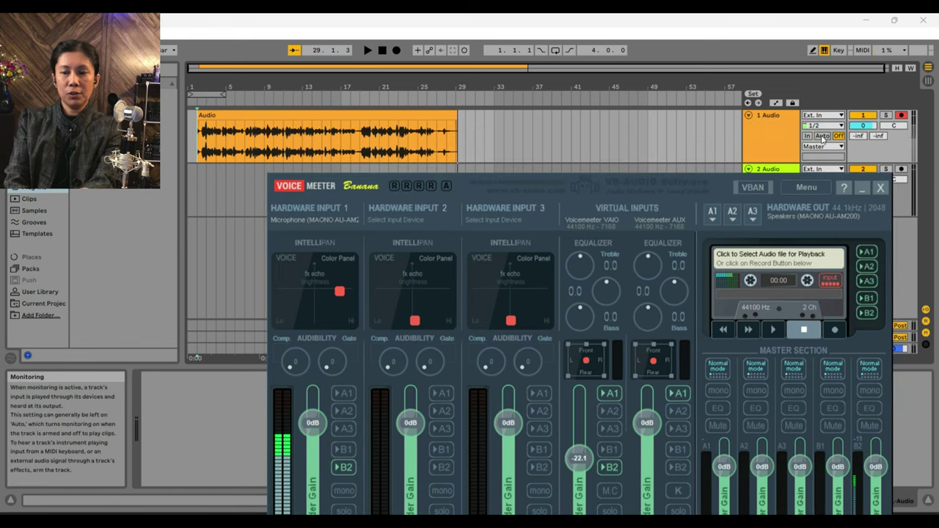
Play the recorded clip in Ableton Live from about bar 7 to test the AUX input's A1 output
click(679, 397)
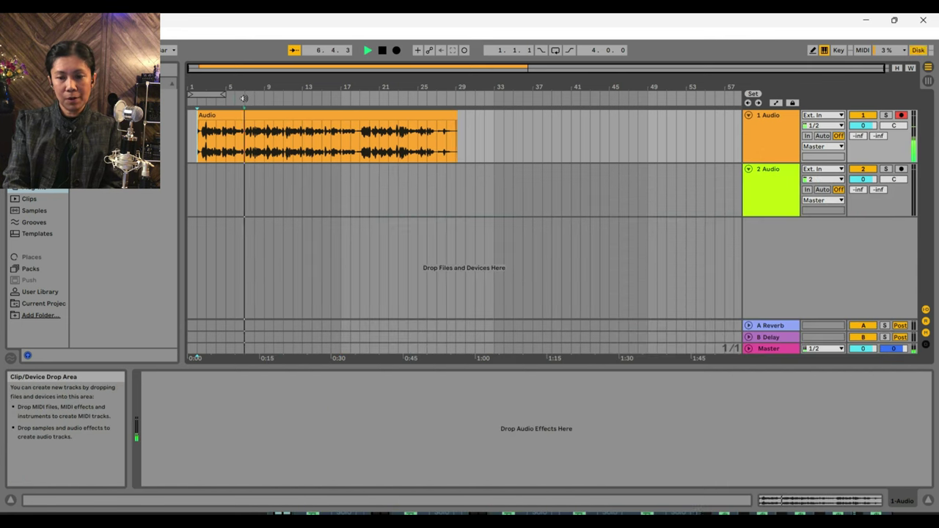
click(243, 96)
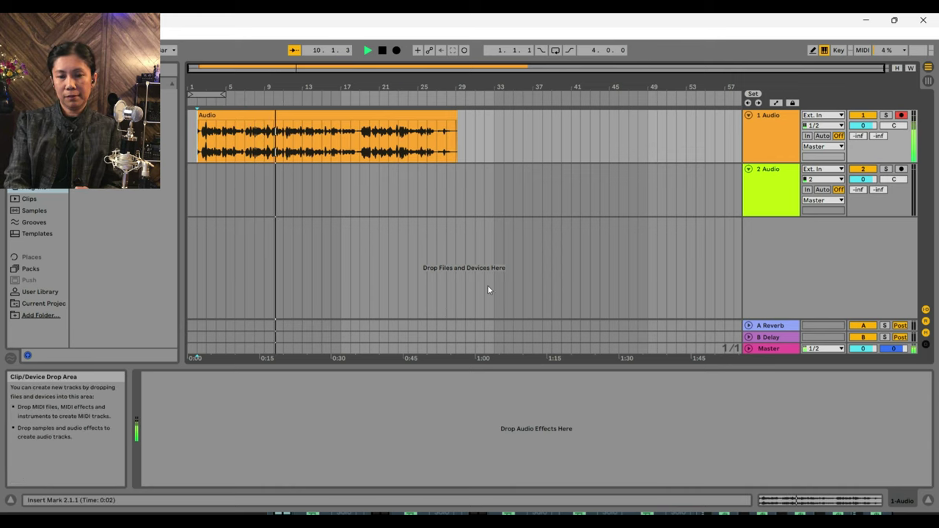
Stop playback in Ableton Live, bring the Voicemeeter mixer fully into view and set the Voicemeeter VAIO input's fader gain to about -10.8 dB
key(space)
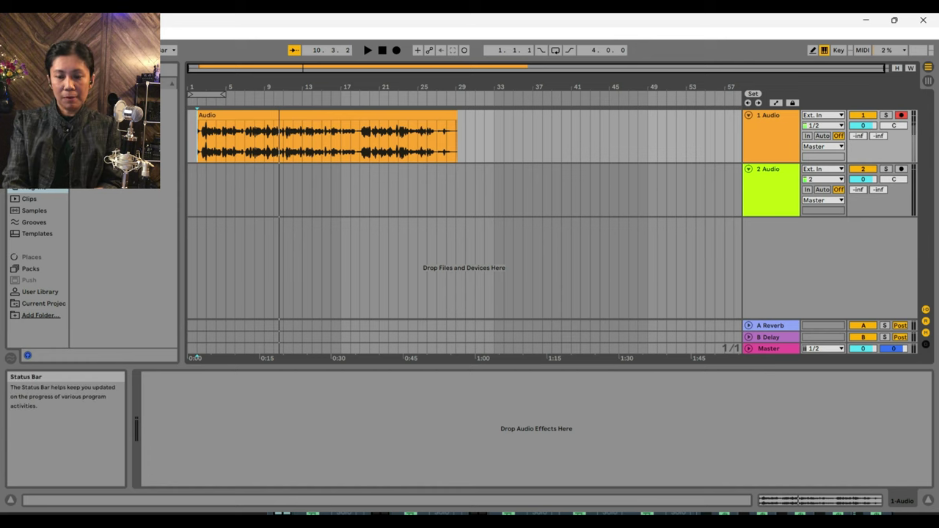
click(645, 517)
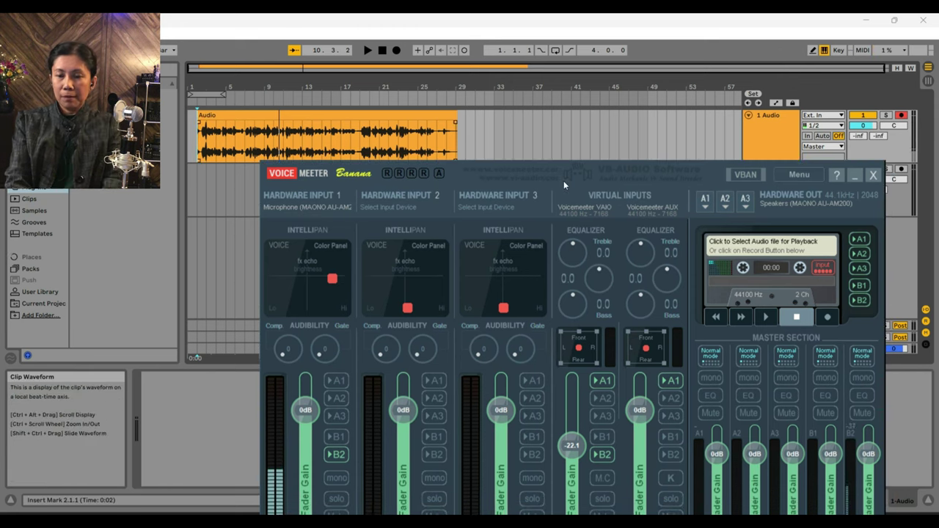
drag(570, 192, 579, 134)
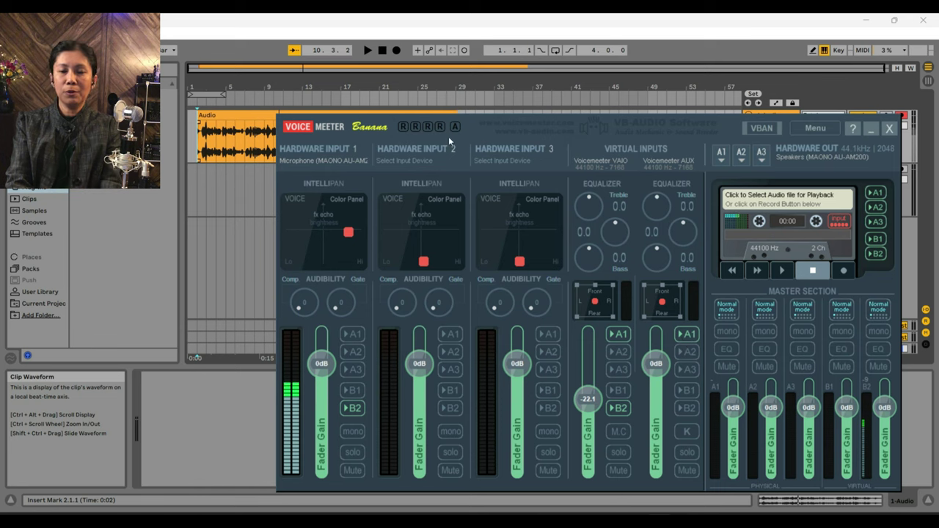
drag(572, 122, 559, 127)
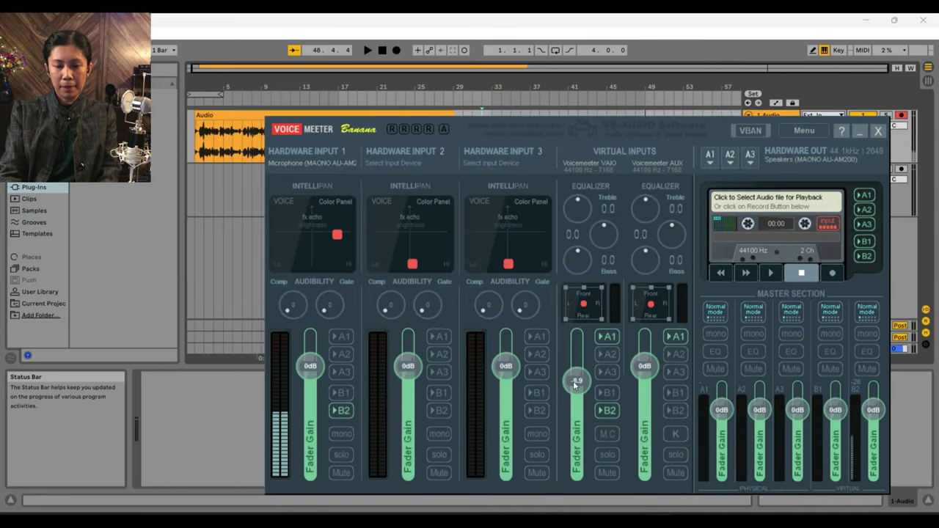
drag(575, 385, 577, 389)
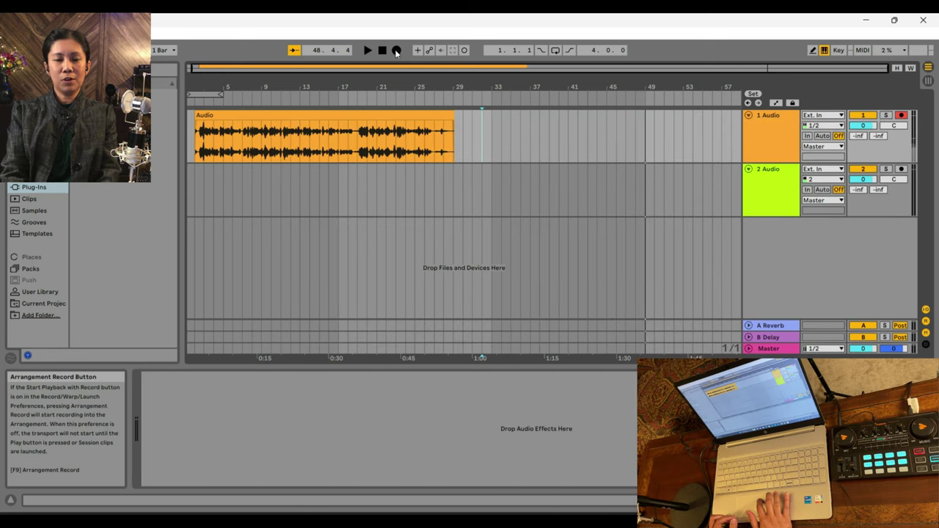
Start recording a second clip on the first track from bar 32 and play the YouTube karaoke video from 1:22
click(397, 50)
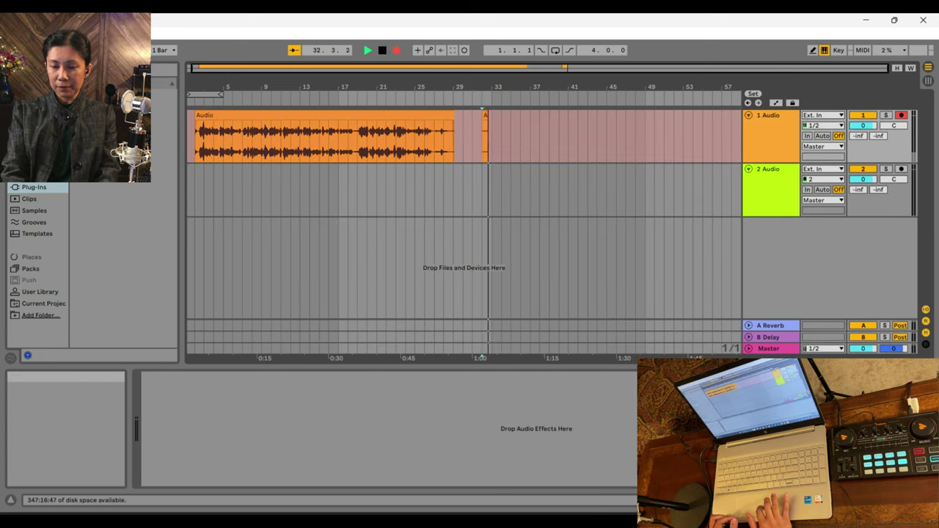
key(alt+Tab)
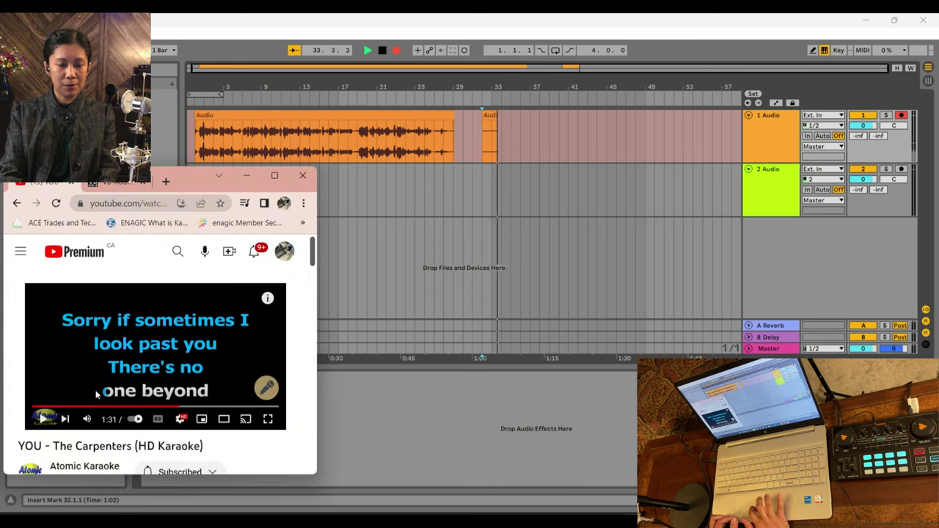
drag(176, 405, 164, 412)
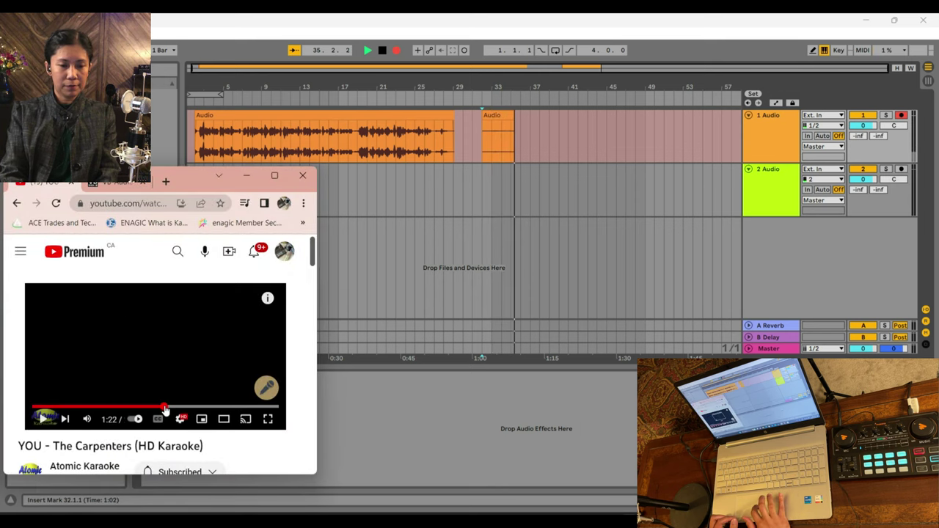
click(42, 418)
Pause the karaoke video and stop the Ableton Live recording at about bar 57
click(77, 322)
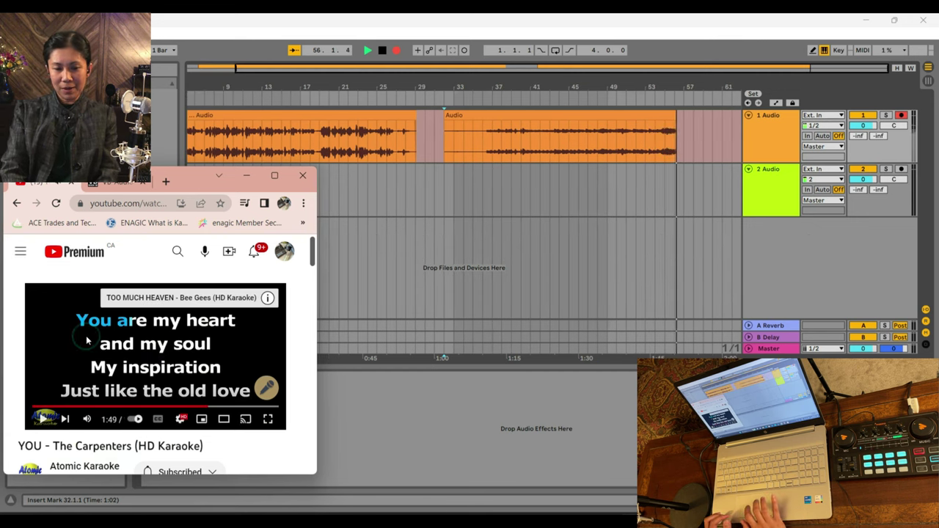
click(686, 147)
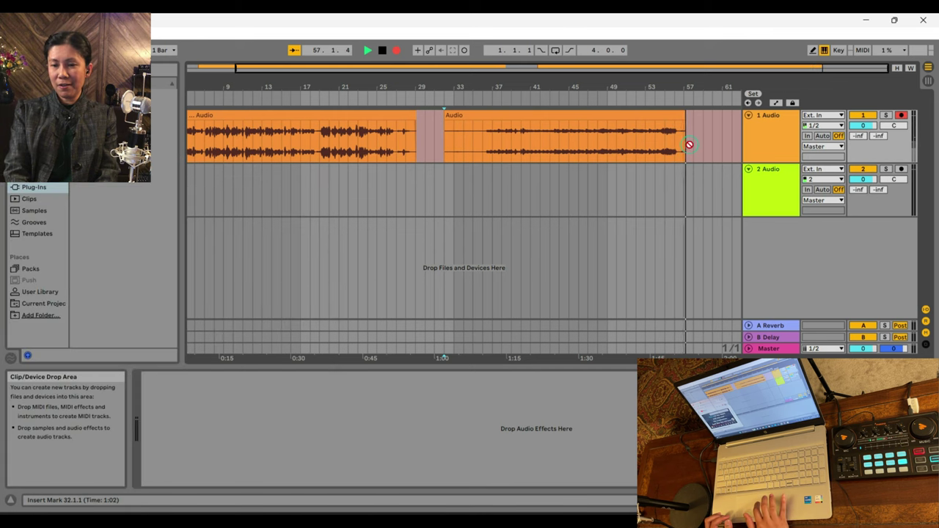
key(space)
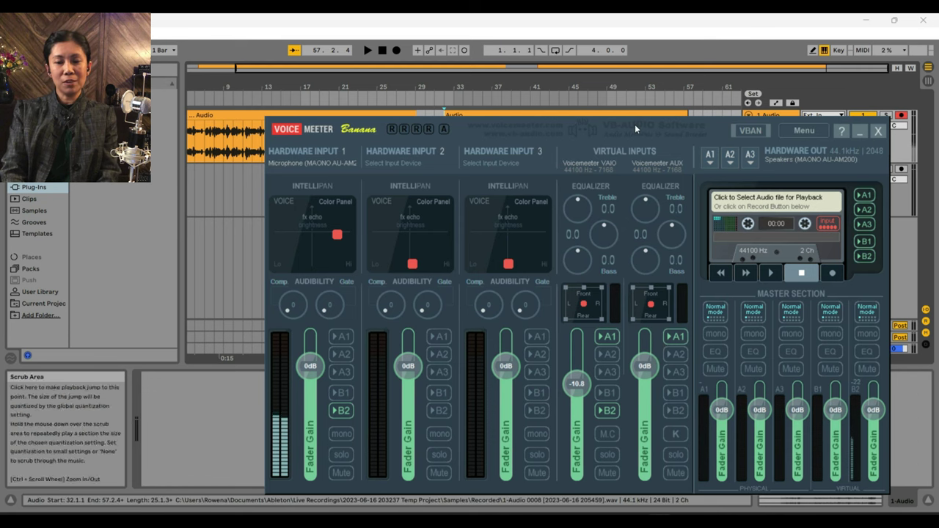
Move the Voicemeeter mixer below the clips and play the second recorded clip in Ableton Live from about bar 46
drag(635, 126, 641, 170)
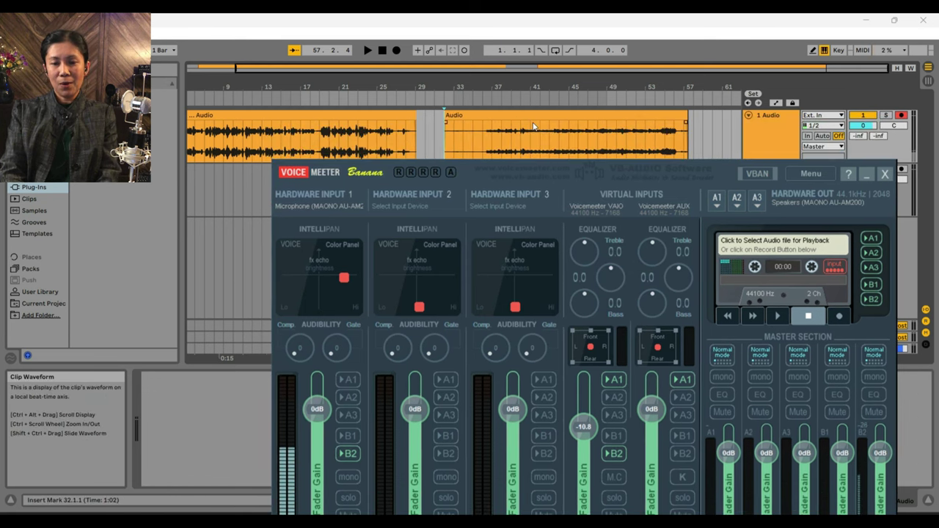
click(585, 97)
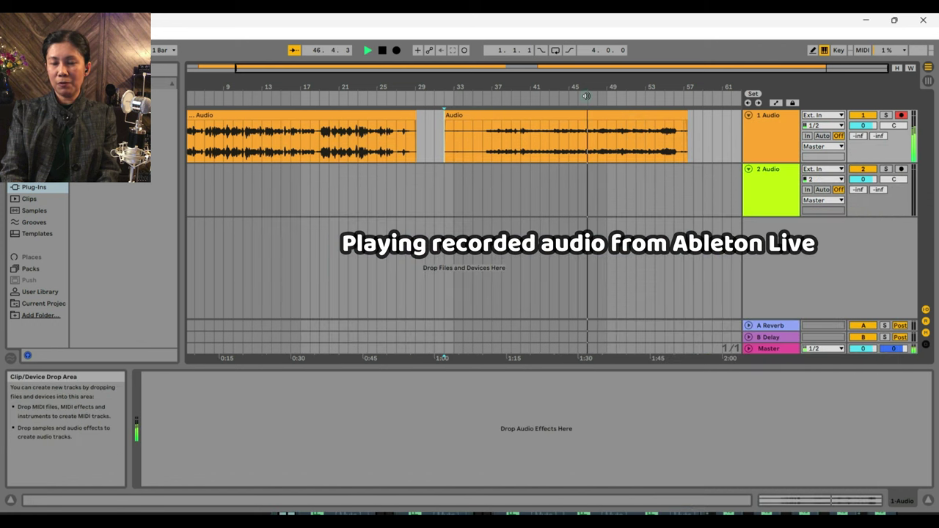